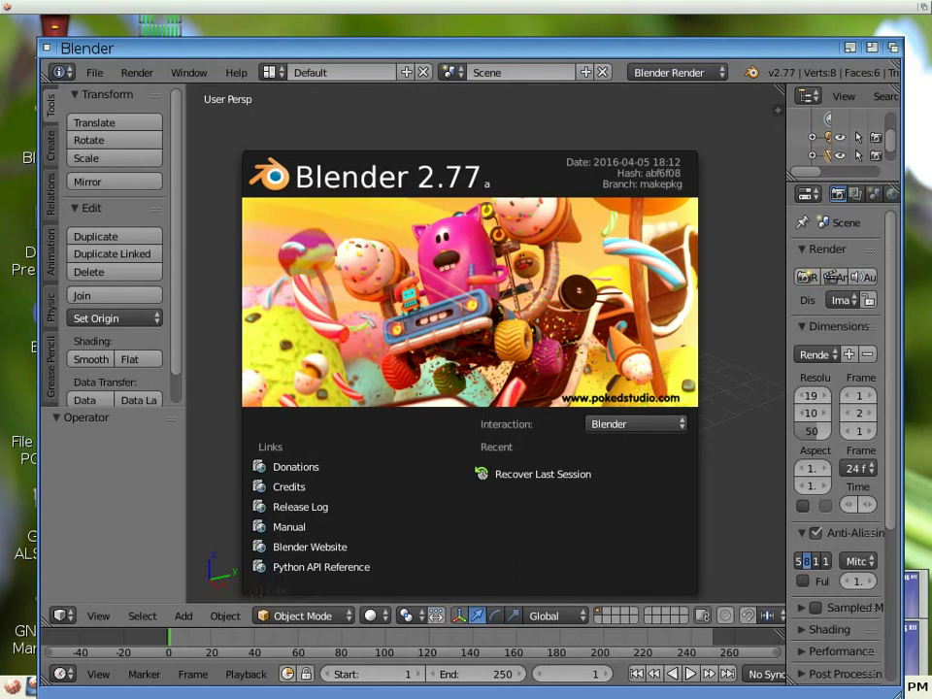
Dismiss the Blender splash screen and quit Blender
key("Escape")
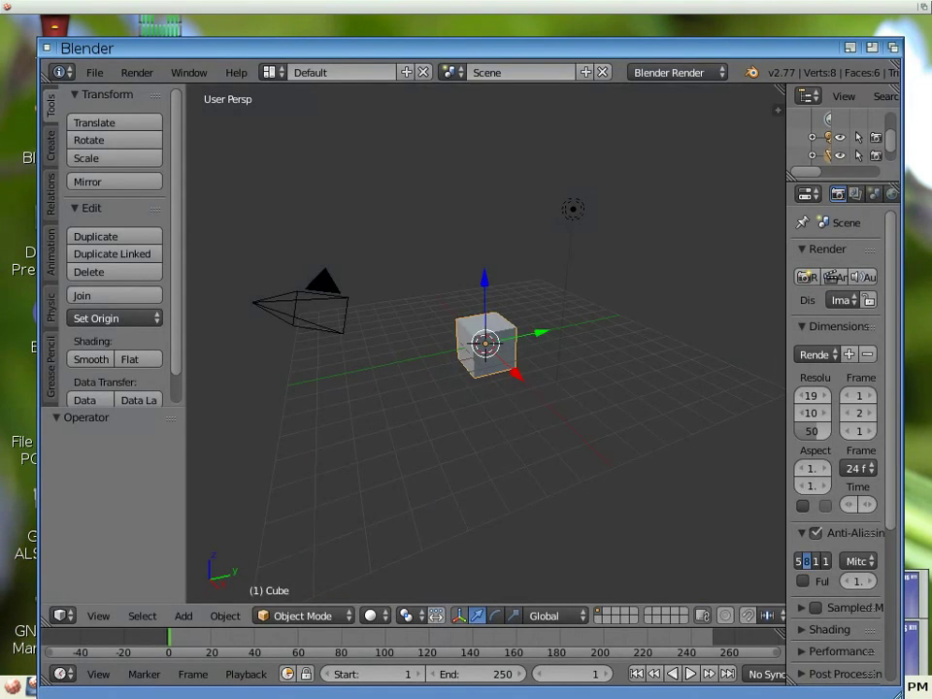
left_click(94, 72)
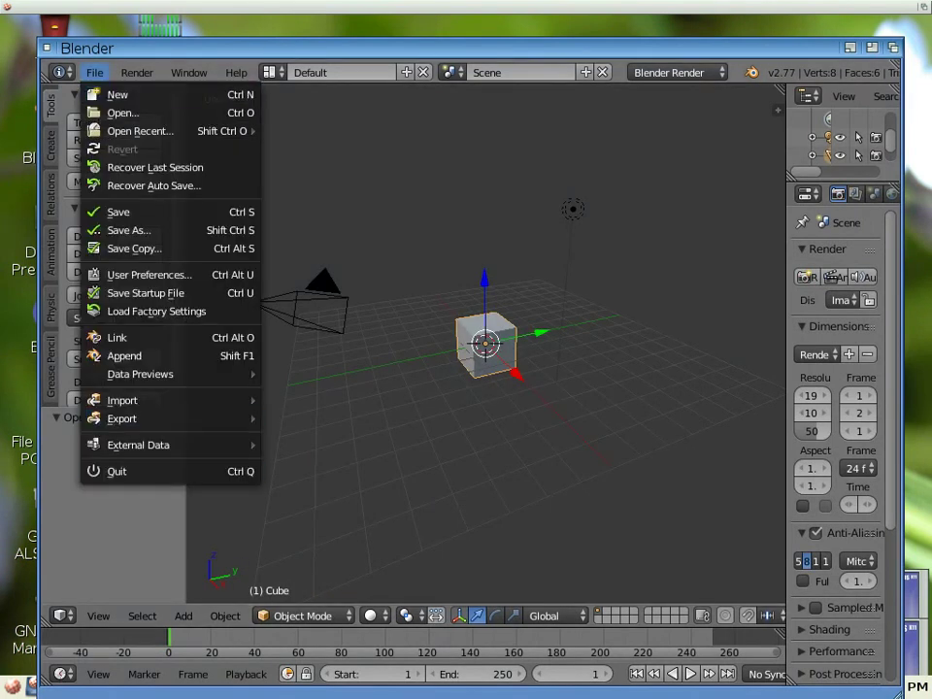
left_click(116, 471)
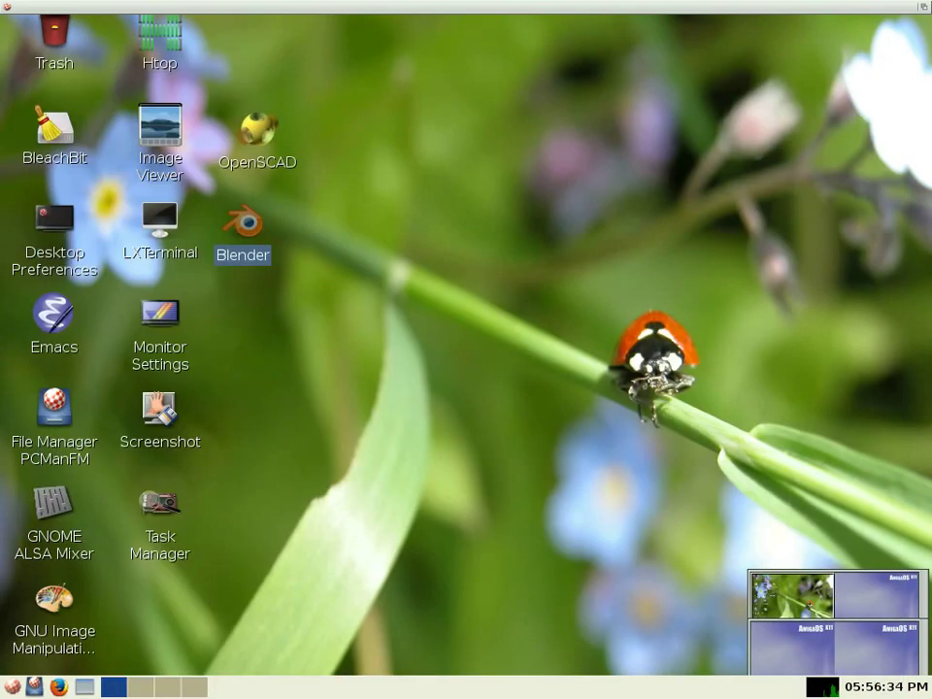
Launch OpenSCAD and open the animation.scad example from the Advanced examples
double_click(257, 131)
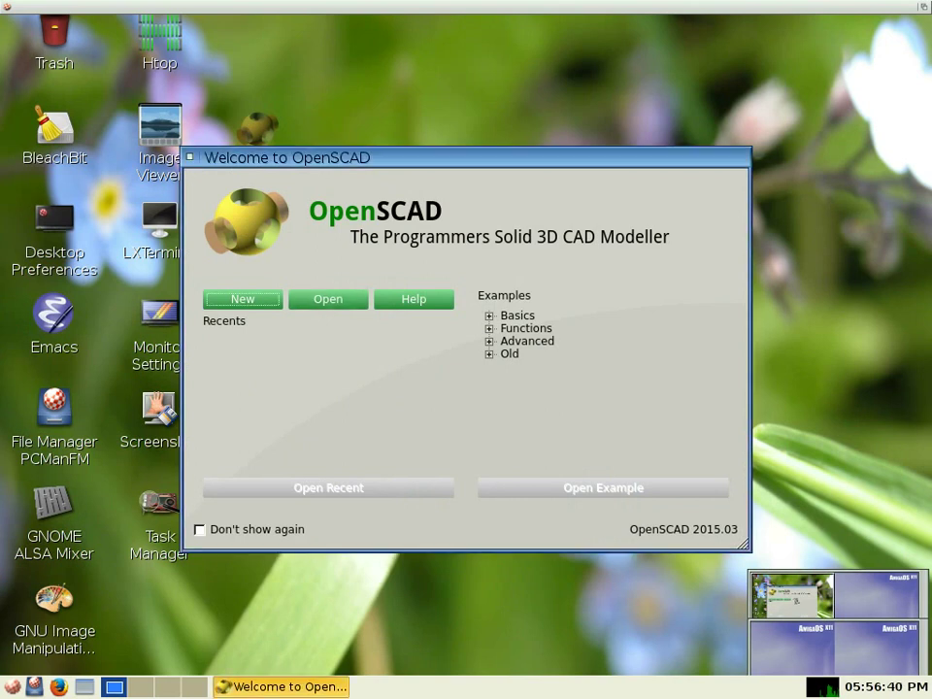
left_click(489, 316)
left_click(489, 316)
key("Down")
key("Down")
key("Right")
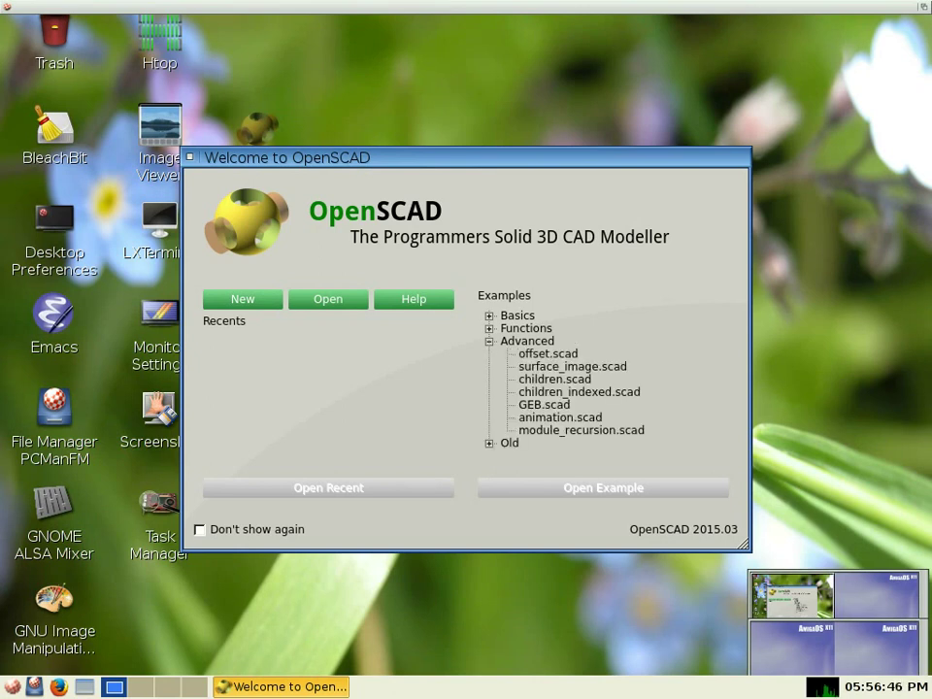
left_click(560, 417)
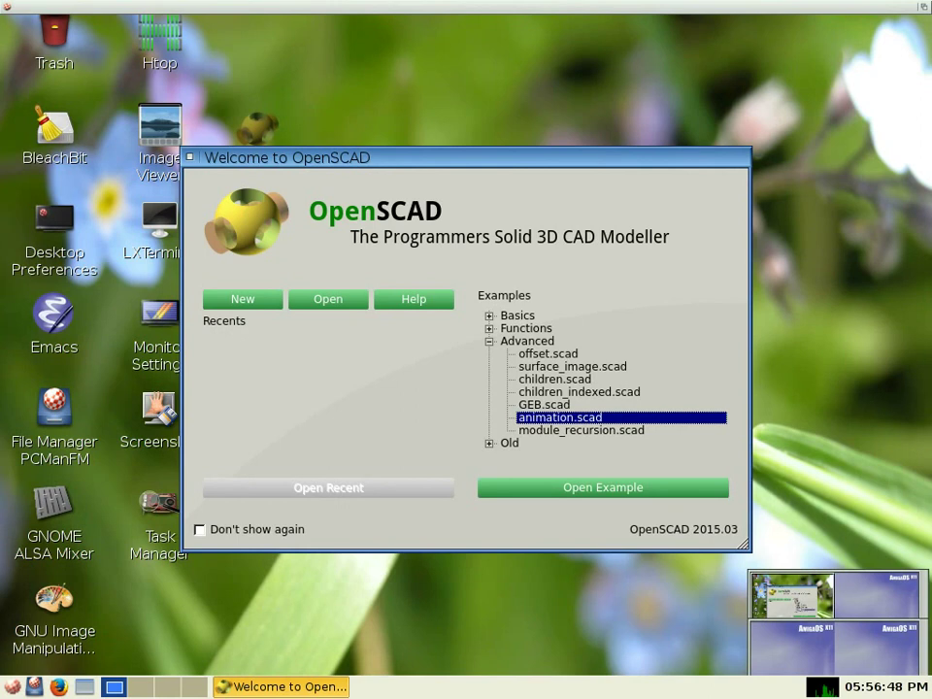
left_click(602, 488)
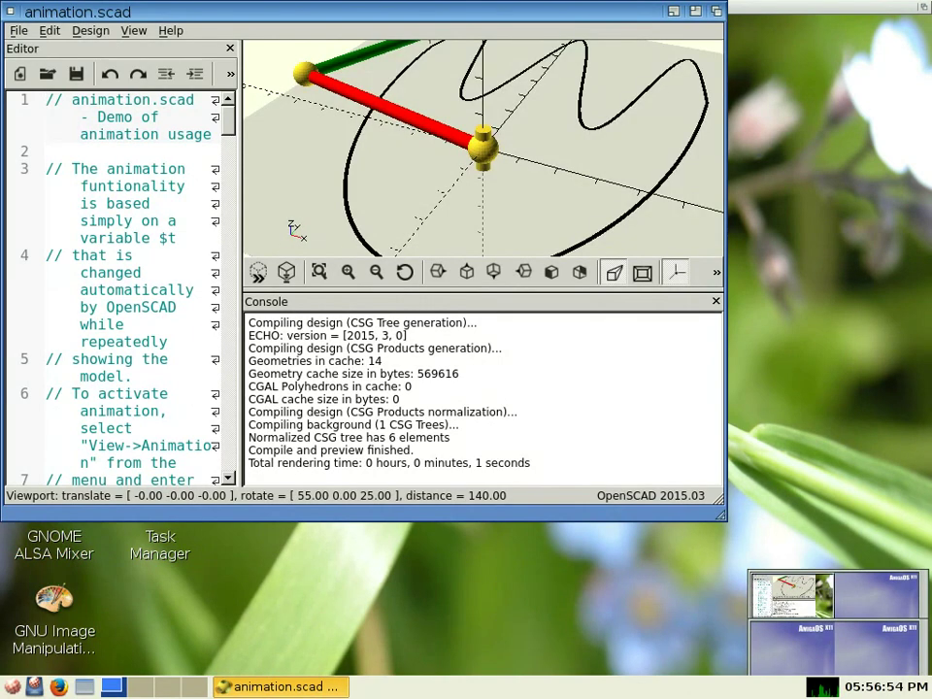
Move the OpenSCAD window toward the middle of the desktop and quit the program
left_click_drag(364, 12, 516, 107)
key("Return")
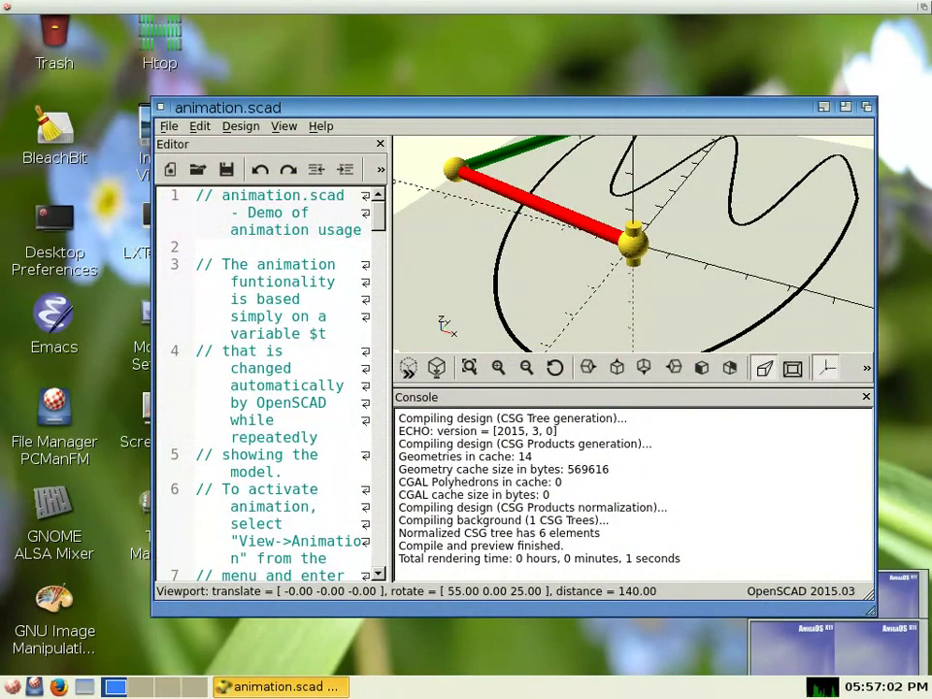
left_click(169, 127)
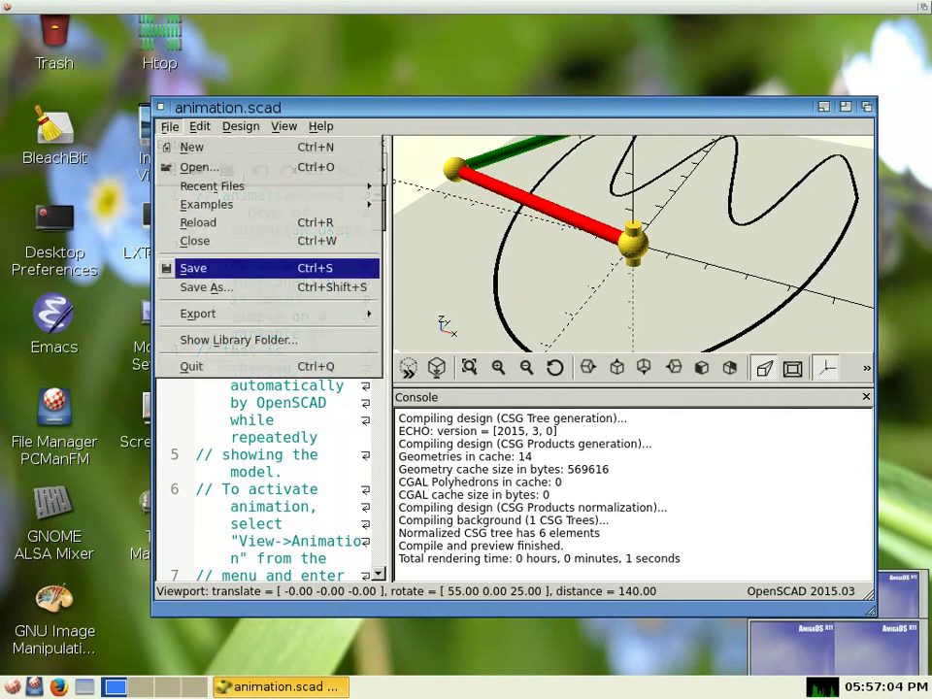
key("Return")
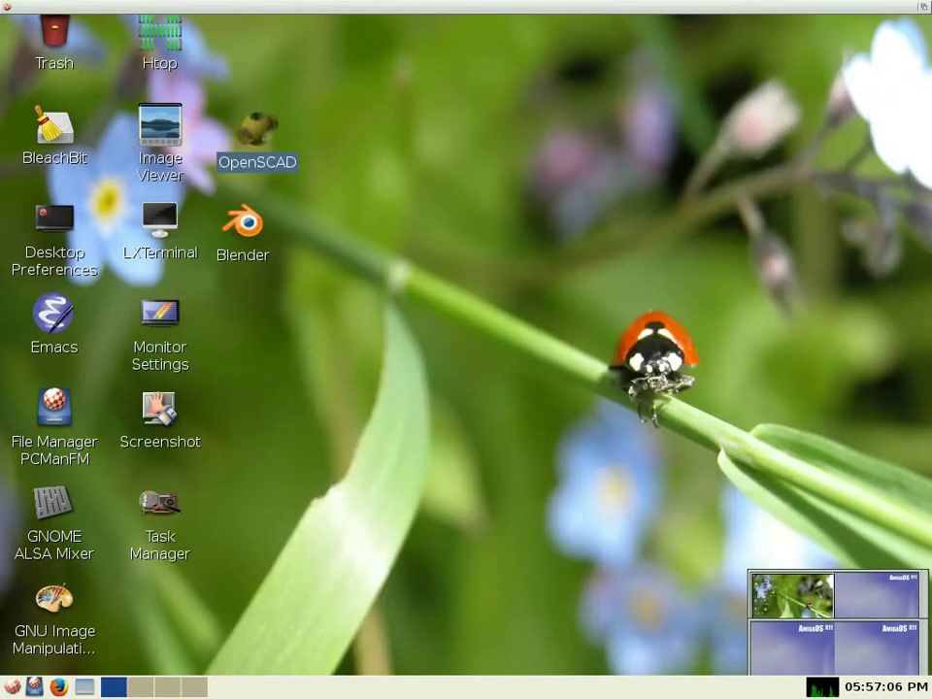
Open the Task Manager, maximize it to view the running processes, and quit it
double_click(160, 510)
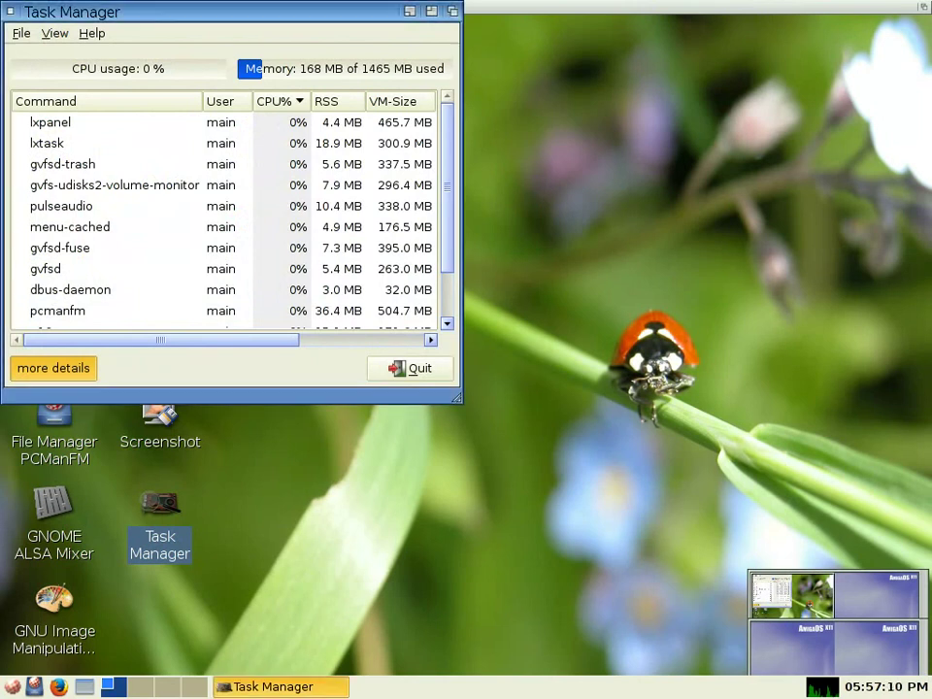
left_click(431, 12)
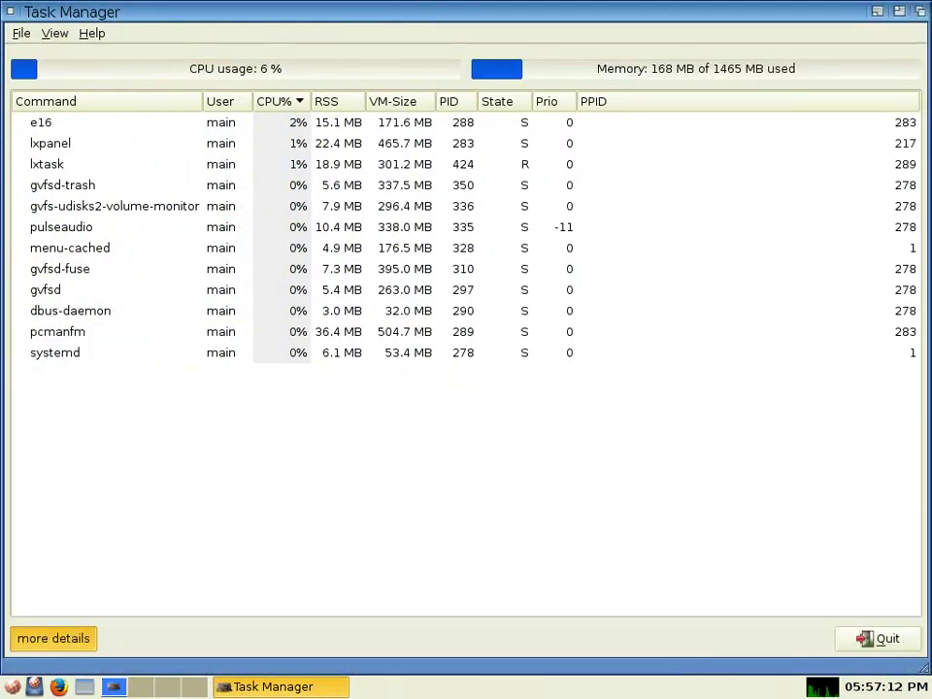
key("alt+f")
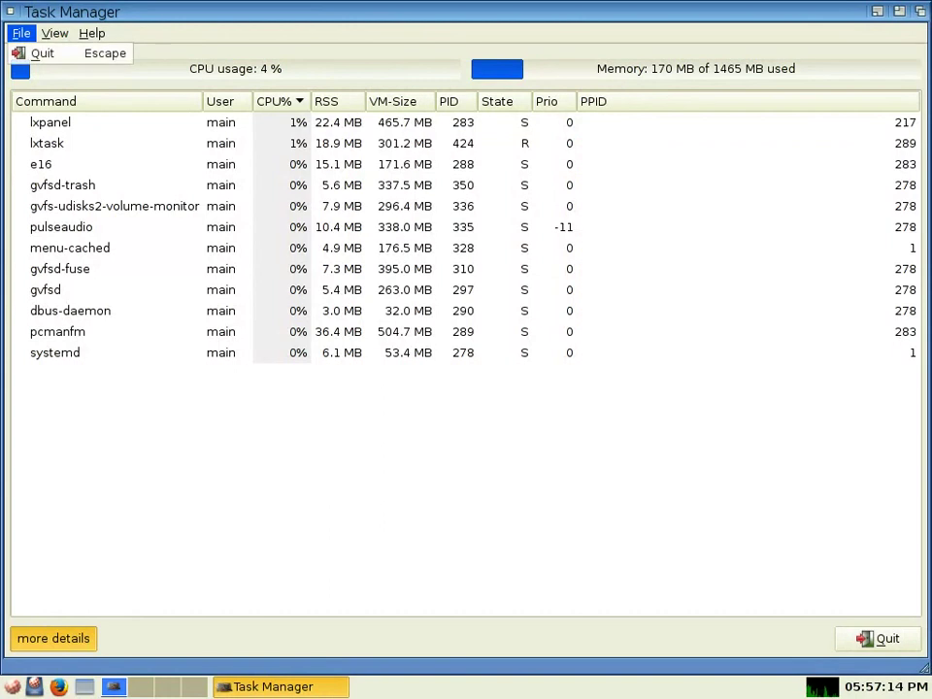
key("Return")
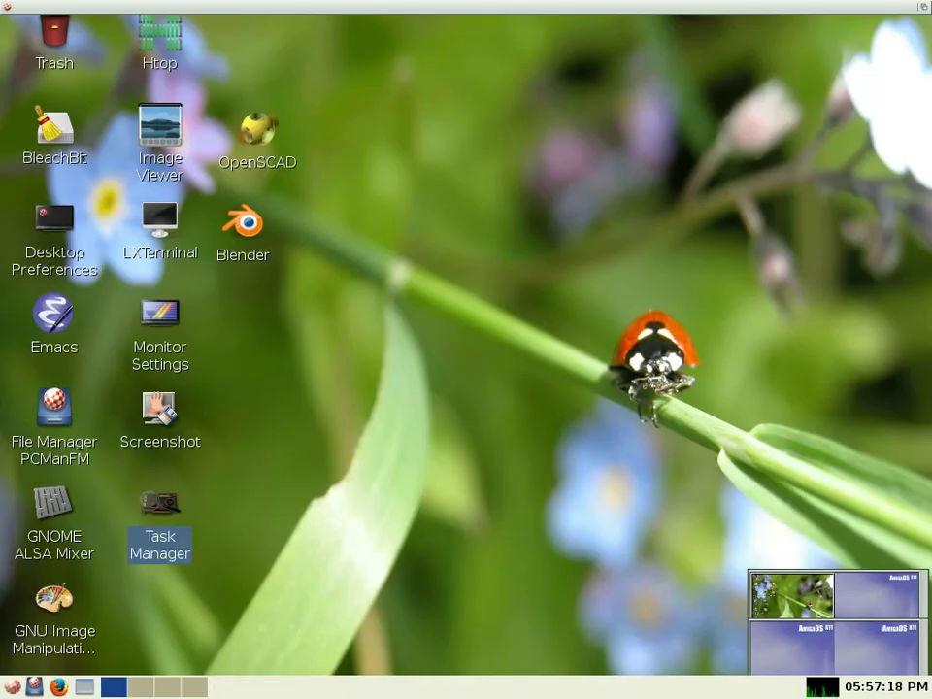
Open the Screenshot tool and Monitor Settings in turn, dismissing each dialog without changing its options
key("Up")
key("Return")
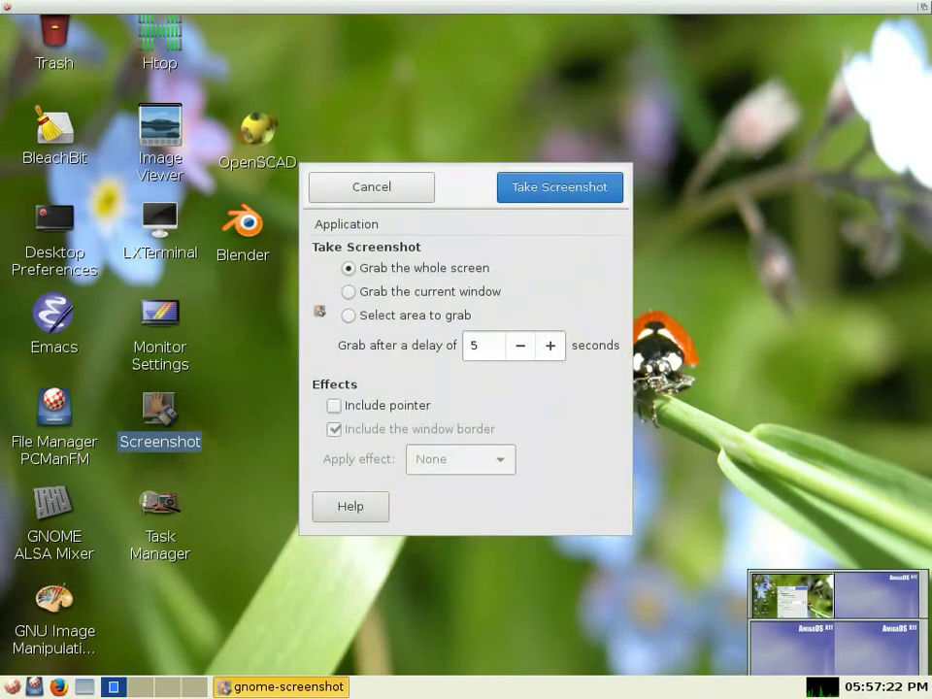
key("Return")
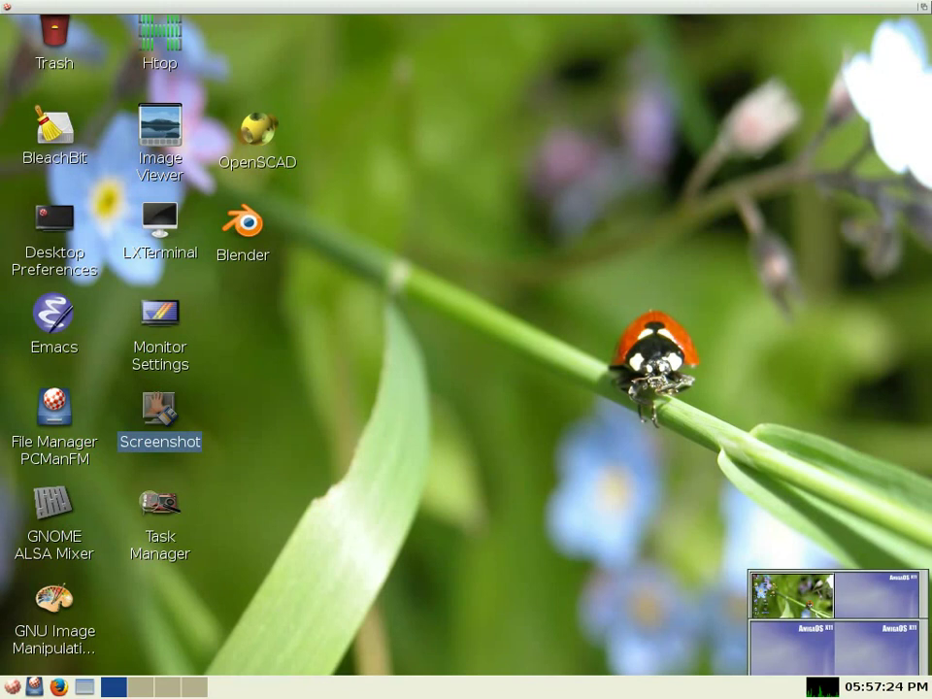
double_click(160, 325)
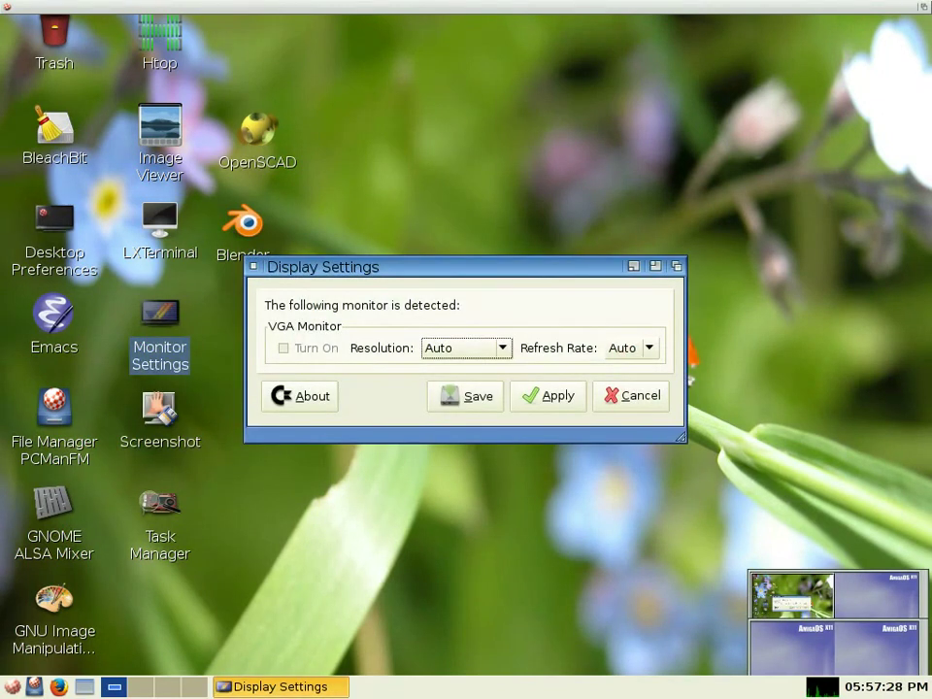
key("Escape")
Open LXTerminal, list the current directory with ls, and end the session with exit
double_click(160, 222)
type("ls")
key("Return")
type("exit")
key("Return")
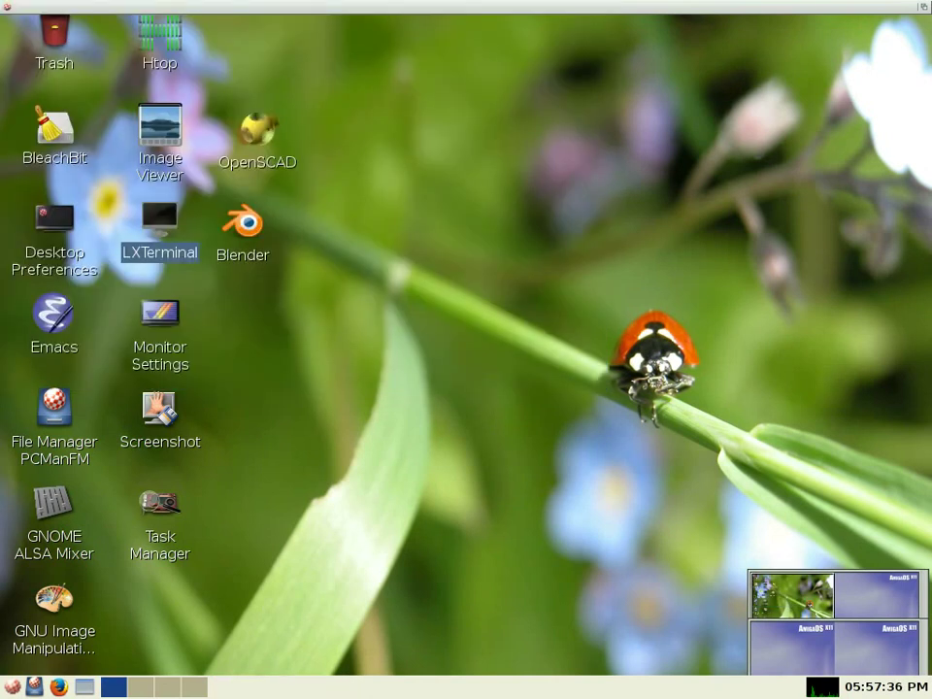
Open the Image Viewer, browse forward through the saved screenshots, and close the viewer
key("Up")
key("Return")
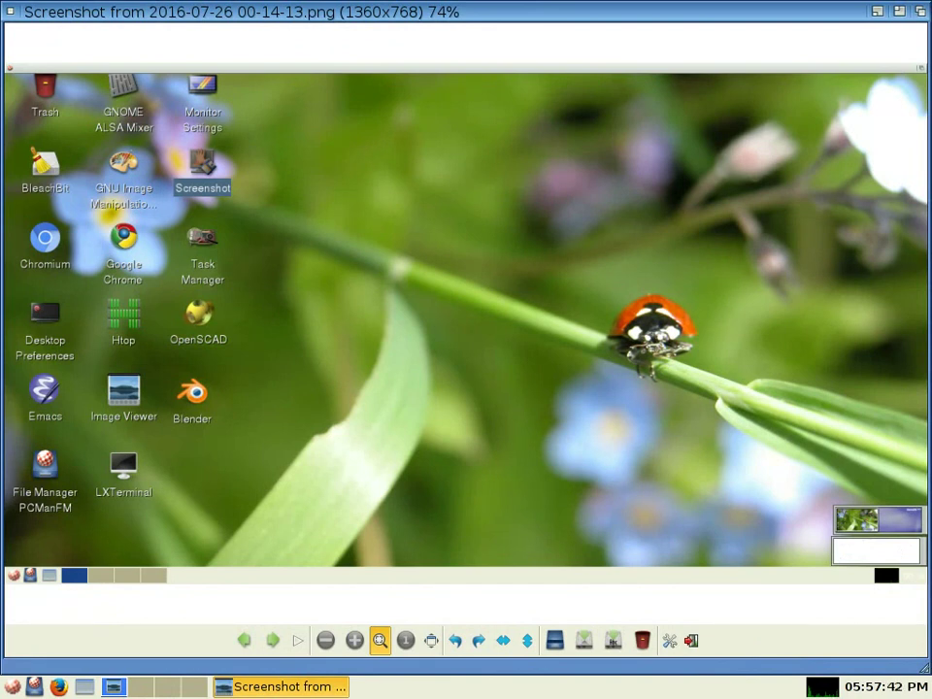
left_click(272, 641)
left_click(272, 640)
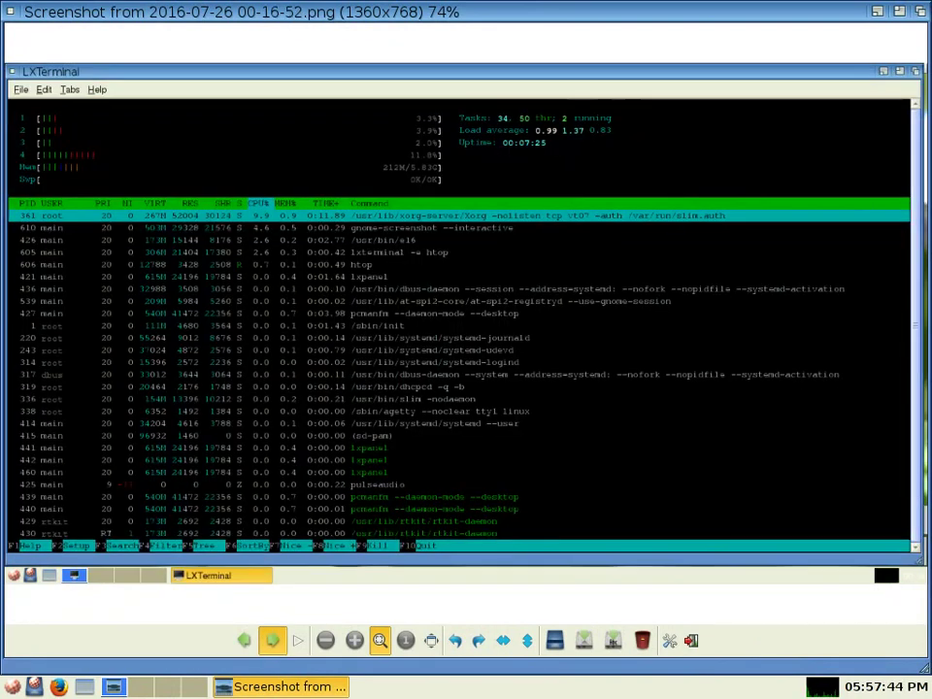
left_click(273, 639)
left_click(273, 639)
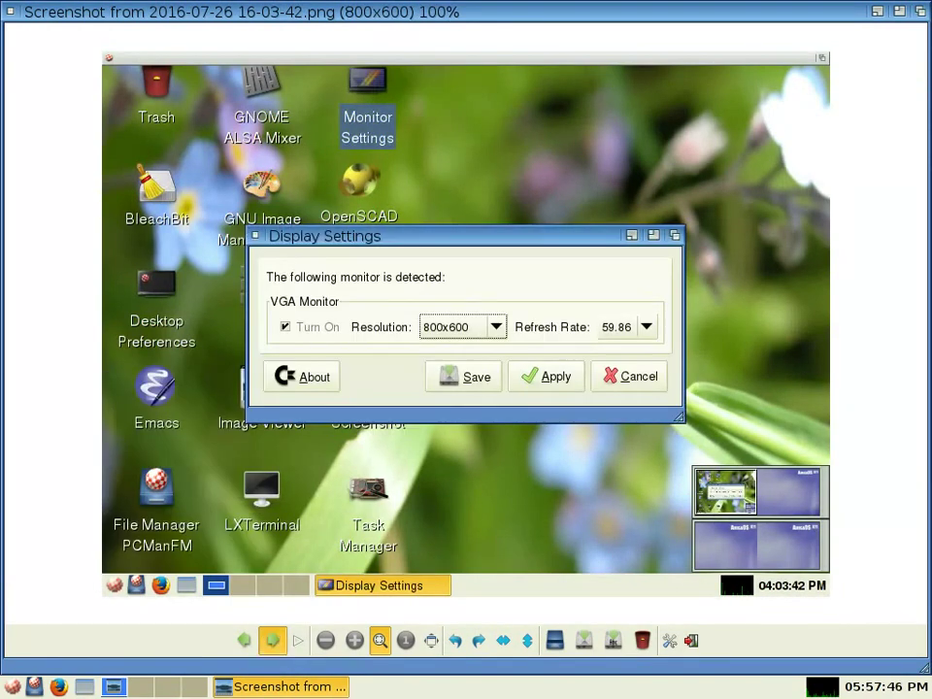
left_click(272, 639)
left_click(273, 640)
left_click(273, 639)
left_click(273, 640)
left_click(273, 640)
left_click(272, 640)
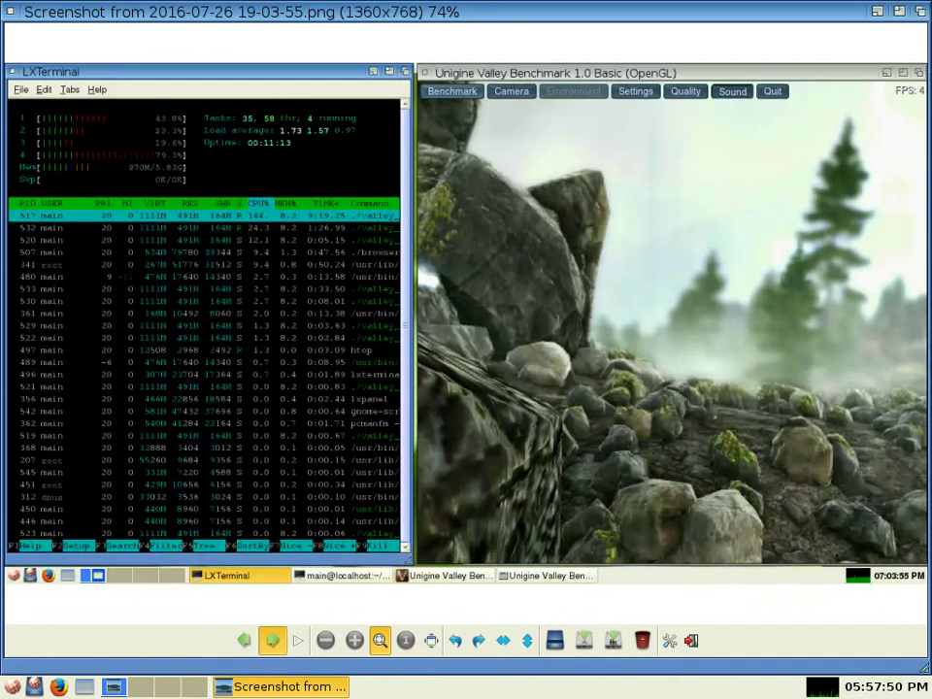
left_click(272, 640)
left_click(273, 640)
left_click(273, 640)
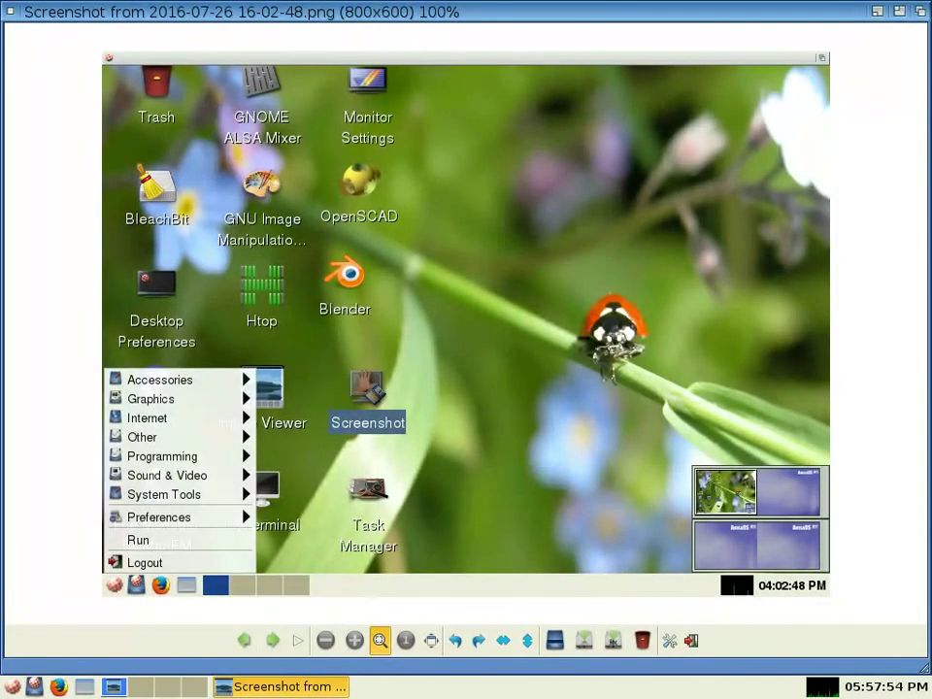
left_click(10, 12)
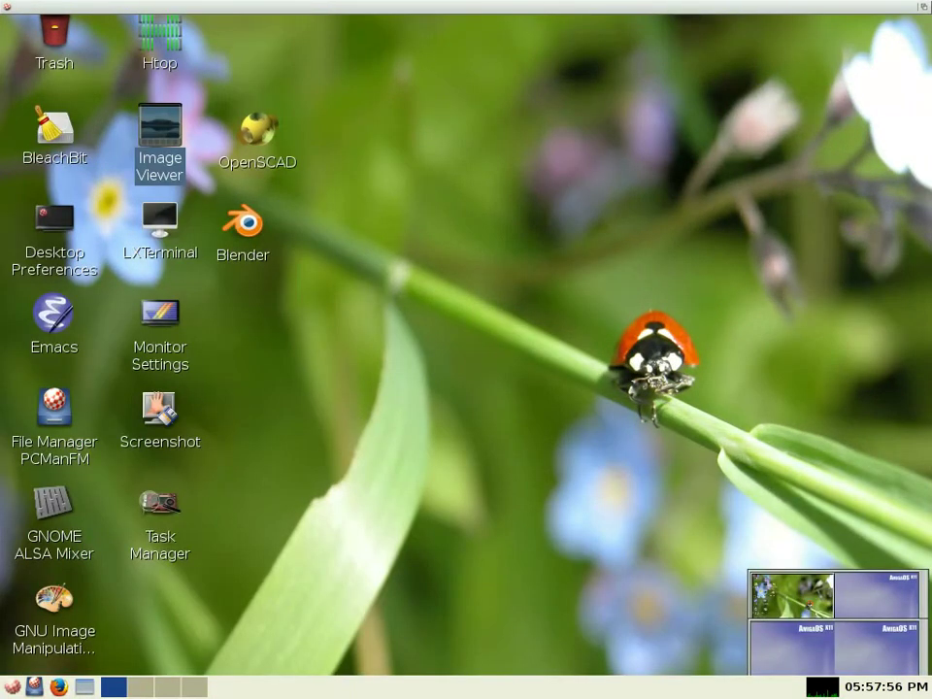
Launch Htop, maximize its terminal window to view the process list, and close it
key("Up")
key("Return")
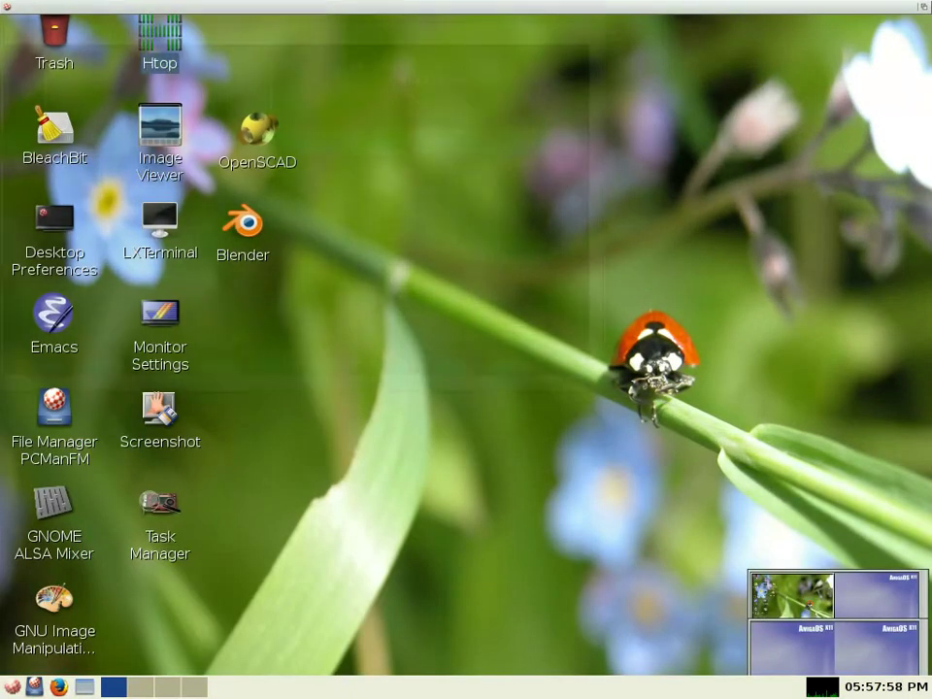
left_click(595, 11)
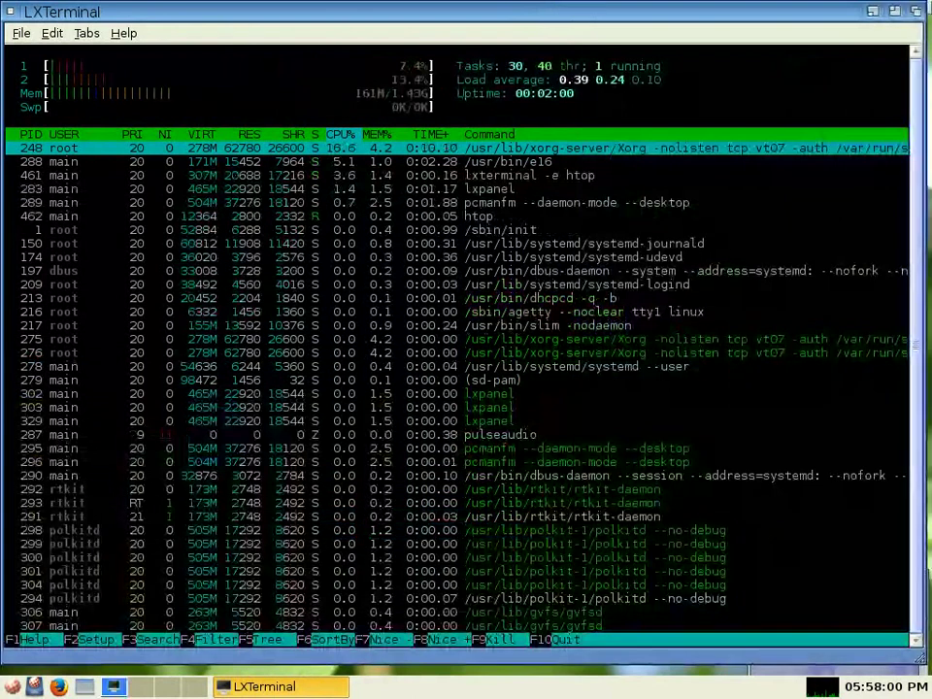
key("alt+space")
key("Escape")
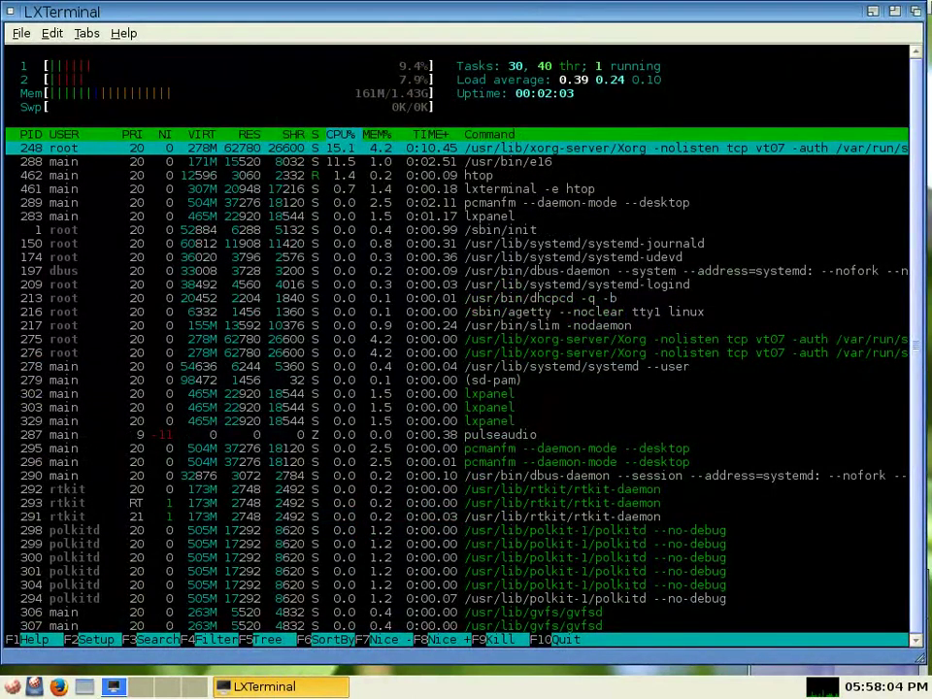
left_click(9, 12)
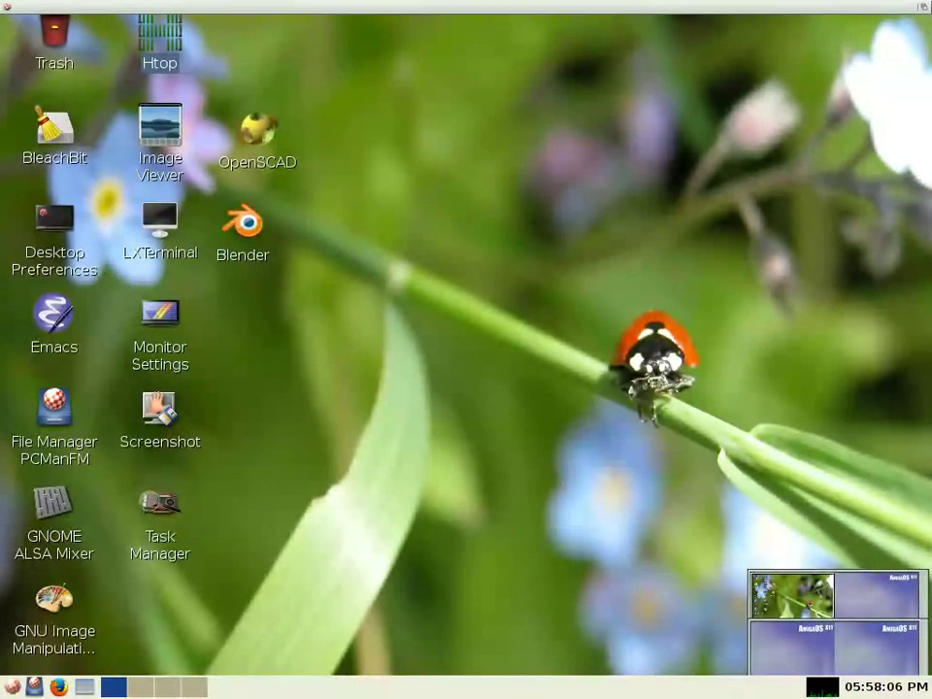
Launch and close the GNU Image Manipulation Program, and open and close the GNOME ALSA Mixer
double_click(54, 600)
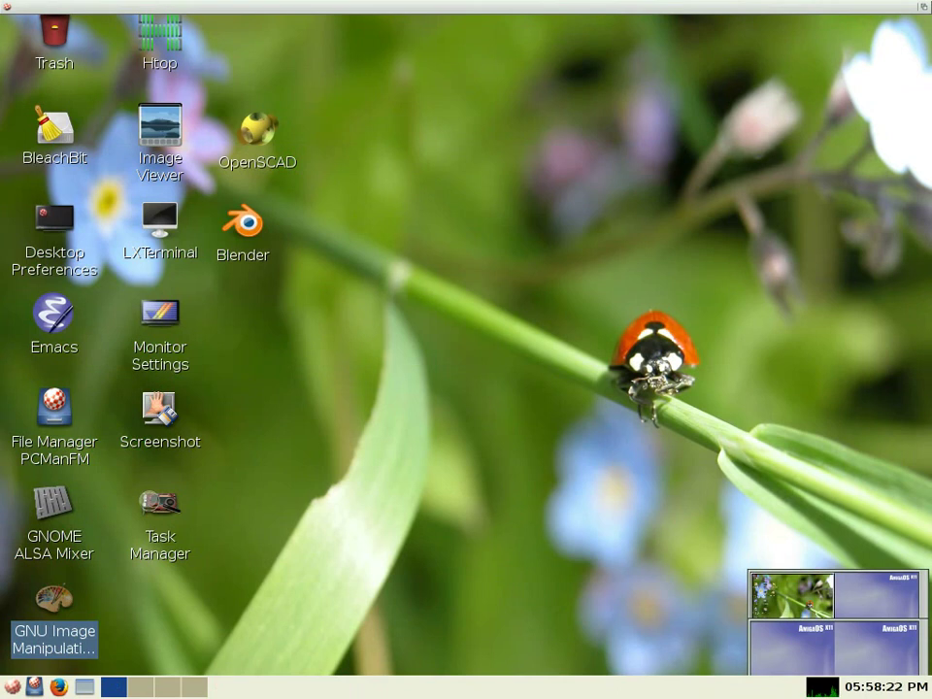
double_click(55, 505)
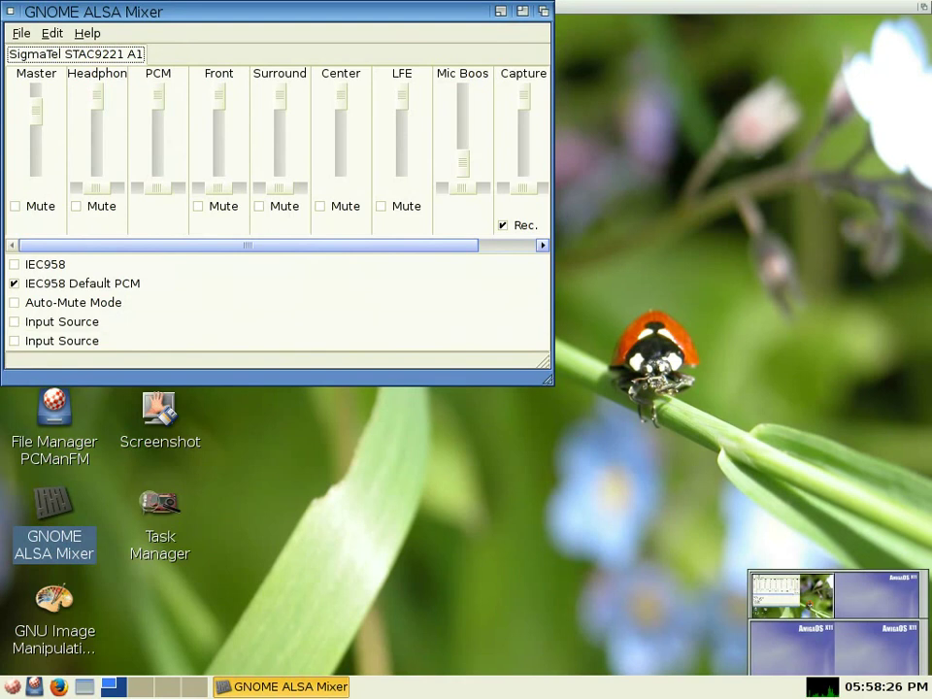
key("alt+F4")
View the home folder in File Manager PCManFM and the start screen of Emacs, closing each window after viewing
double_click(54, 409)
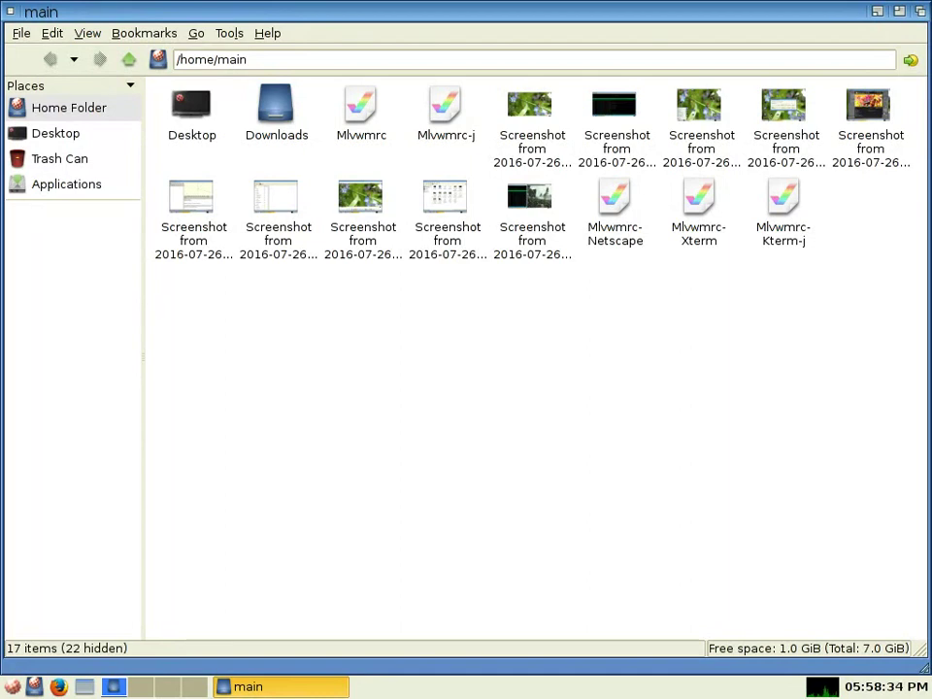
left_click(10, 12)
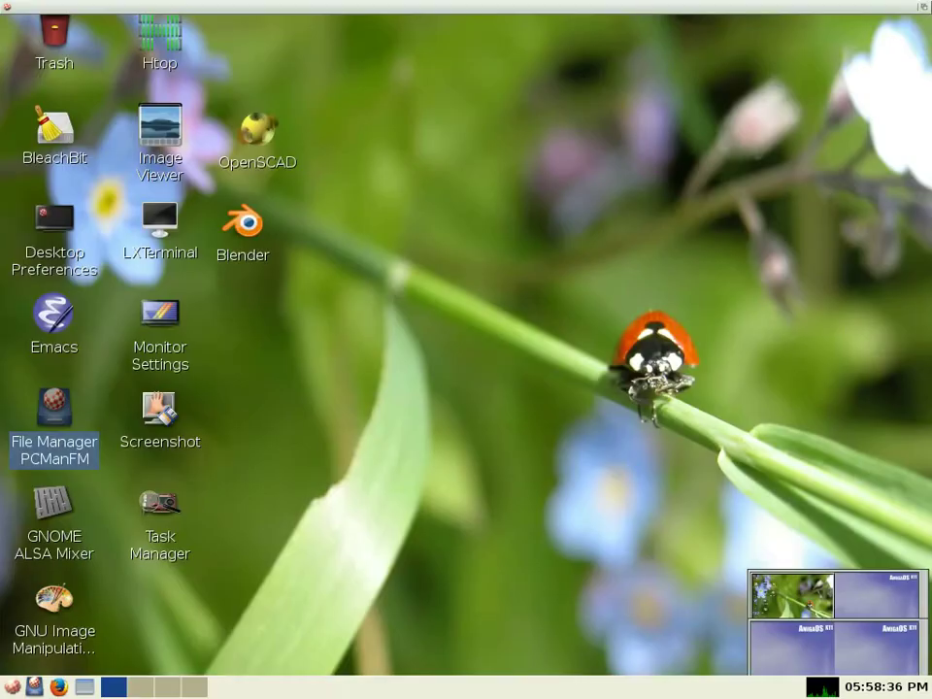
left_click(54, 316)
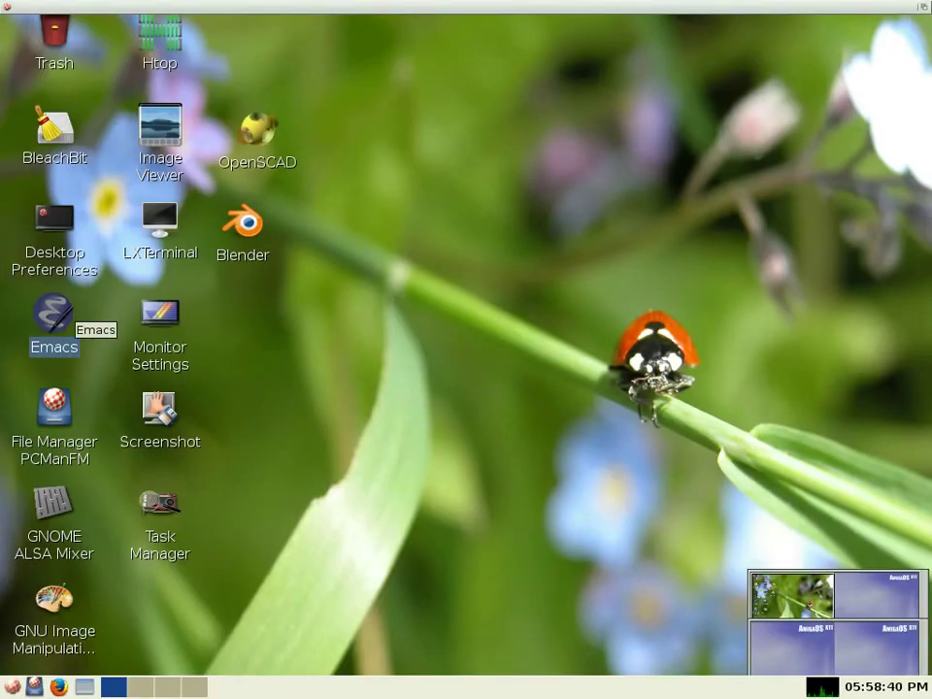
key("Return")
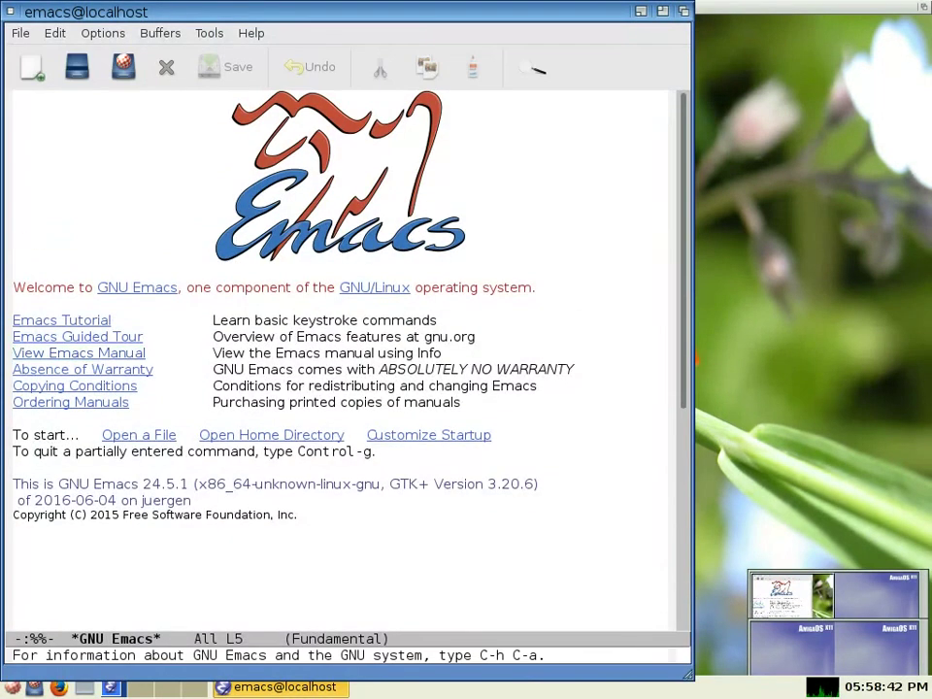
left_click(11, 11)
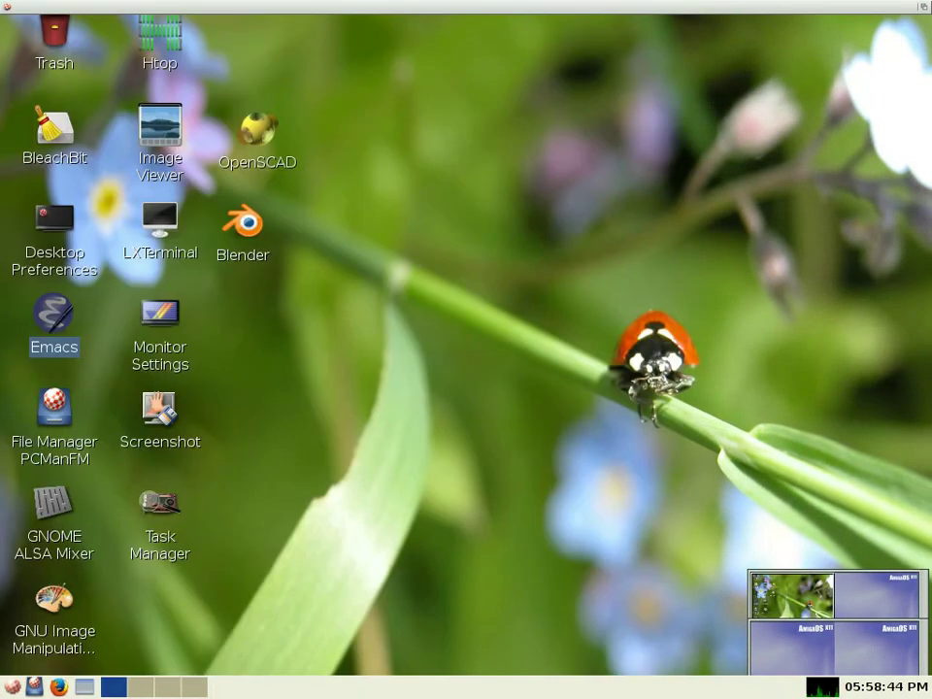
Open Desktop Preferences to view the appearance settings, and close the dialog
key("Up")
key("Return")
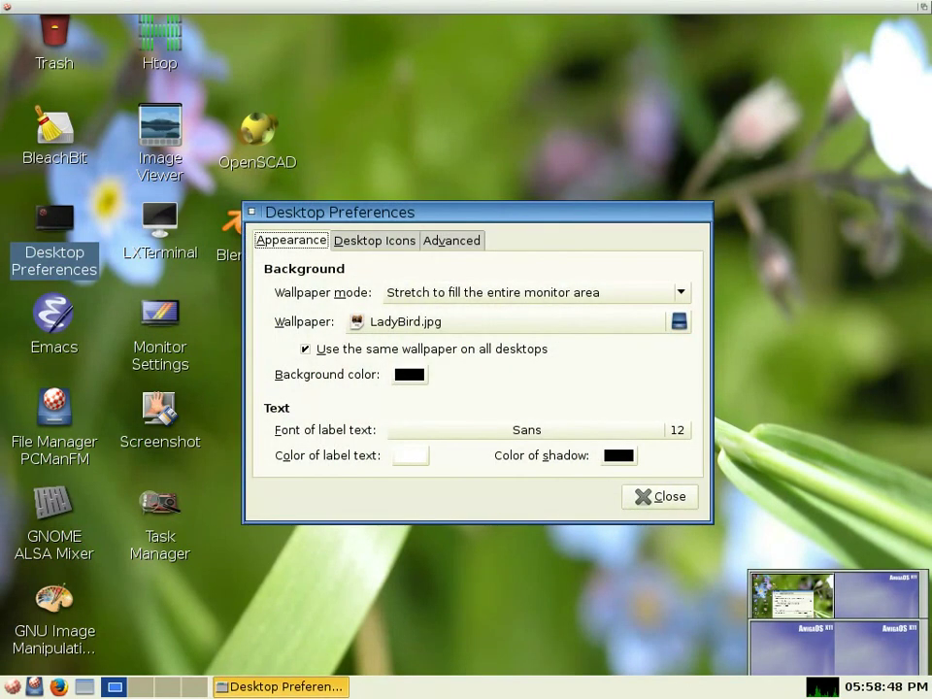
key("Escape")
Launch BleachBit, preview the files its active cleaners would delete, and close it
key("Up")
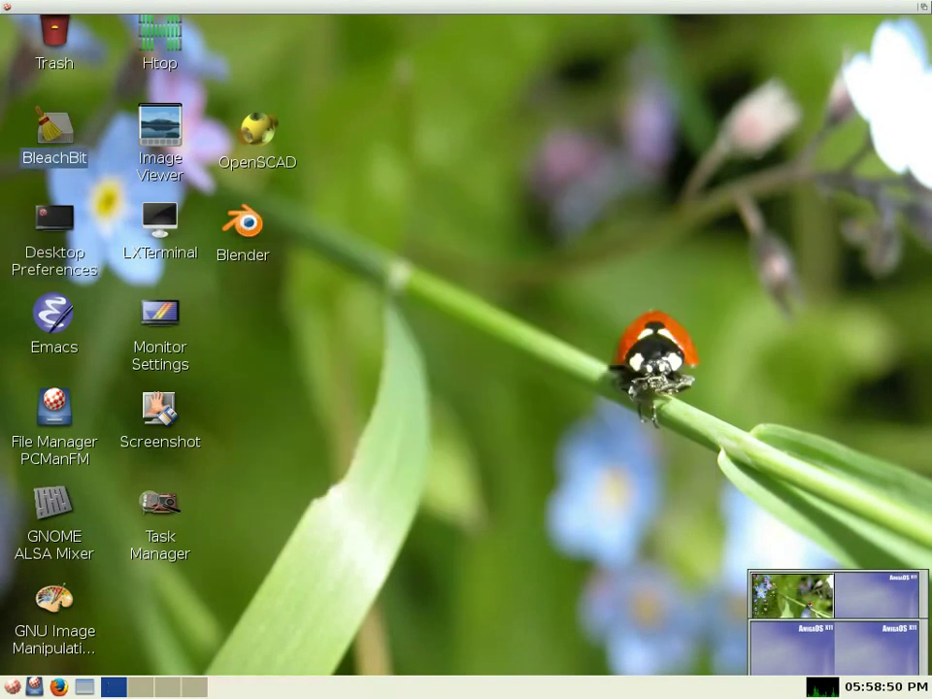
key("Return")
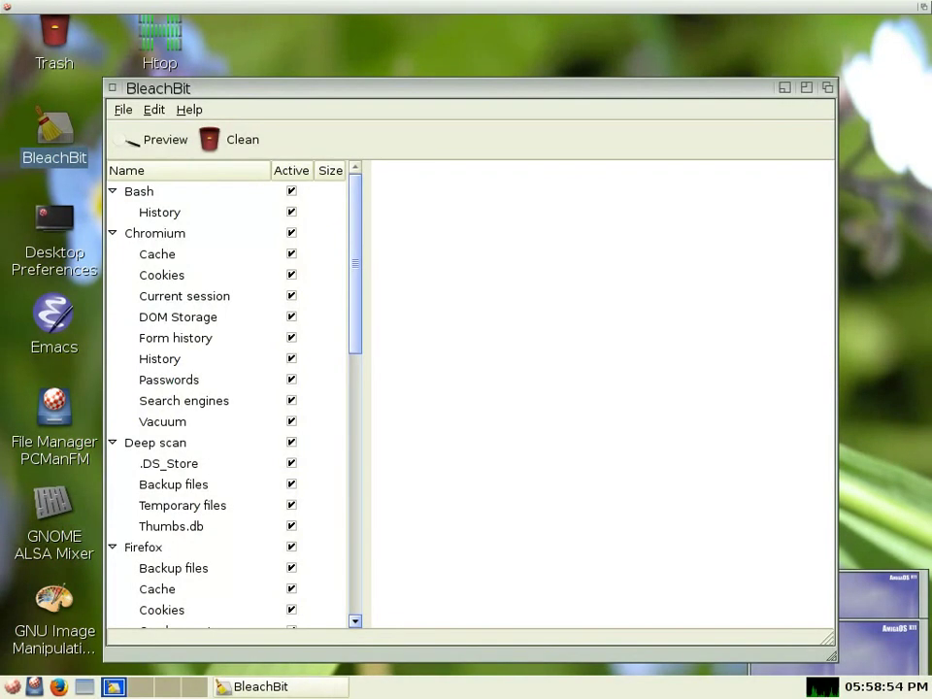
key("Return")
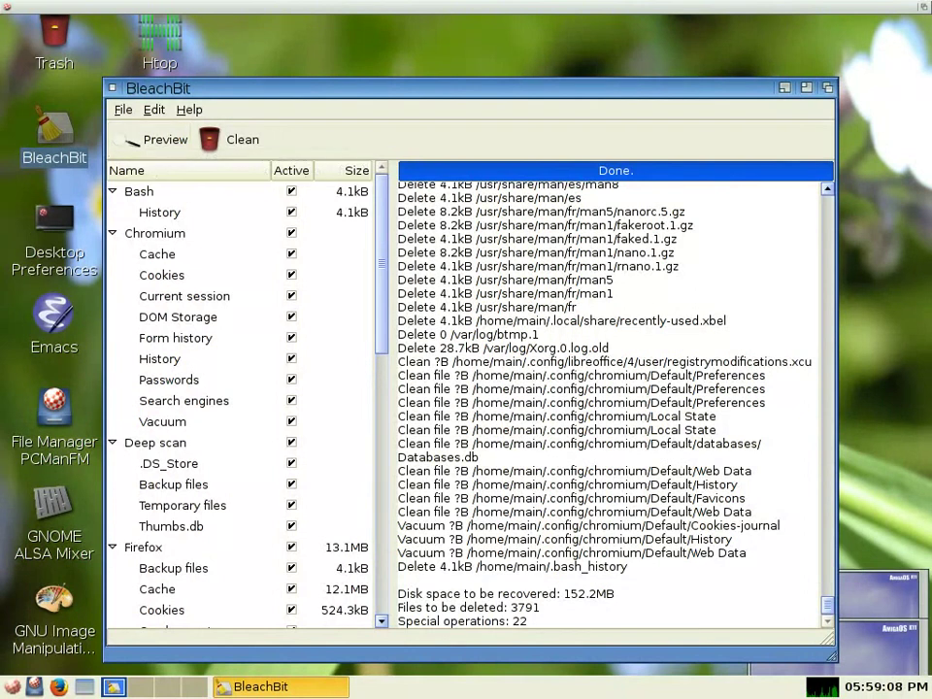
left_click(113, 88)
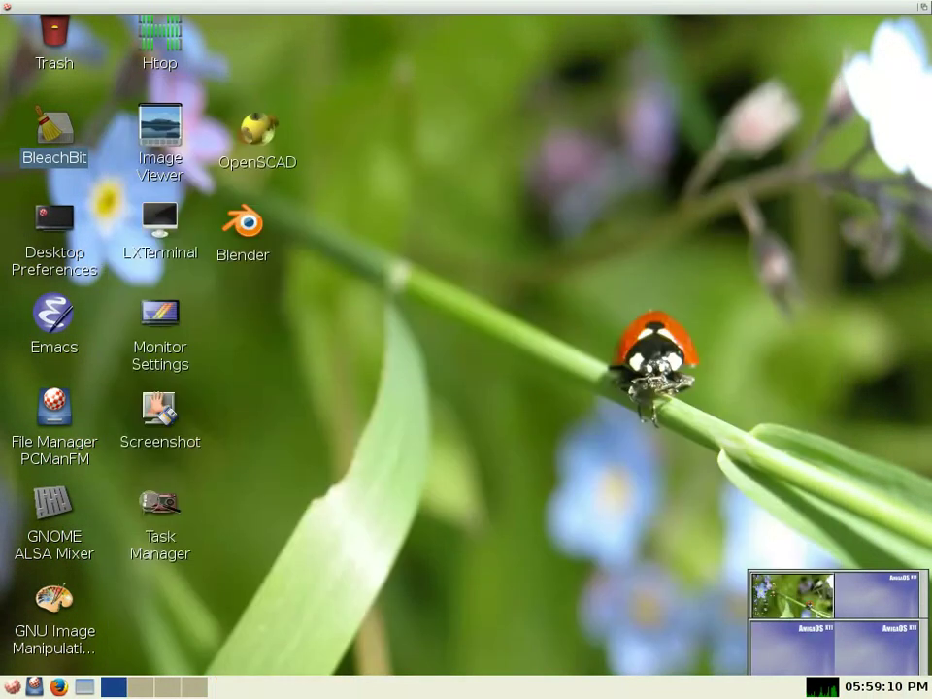
View the contents of the Trash and close its window
left_click(54, 38)
double_click(54, 44)
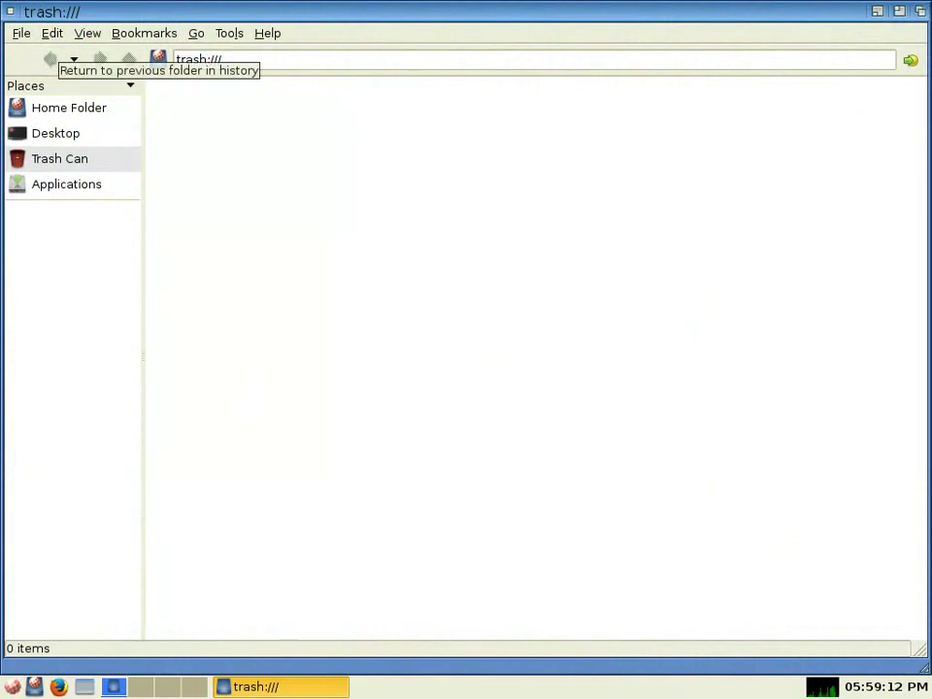
key("ctrl+w")
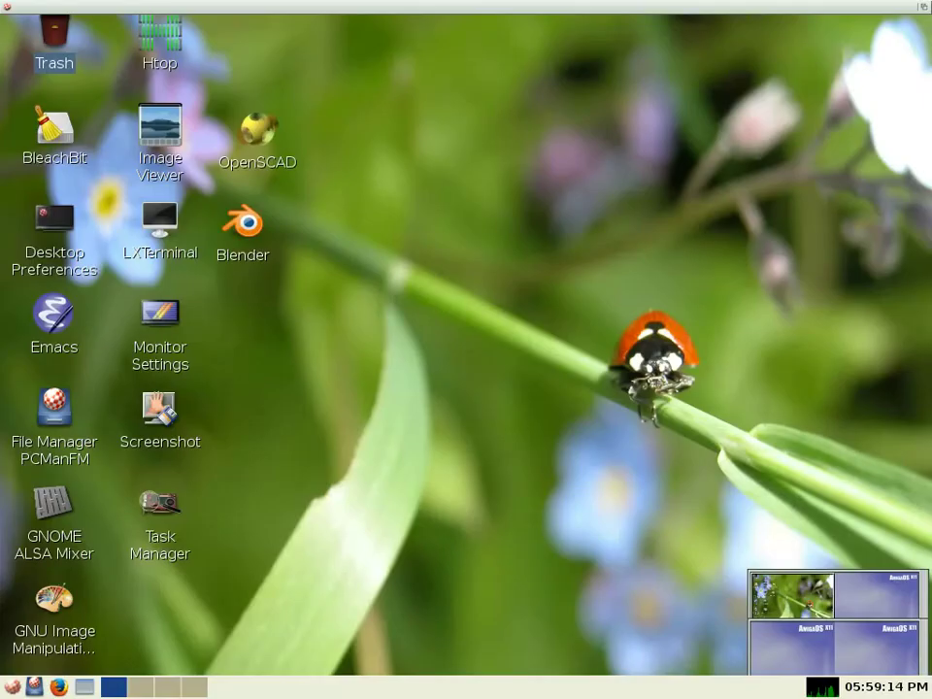
Launch Firefox from the Internet applications, view its start page, and close the browser
left_click(12, 686)
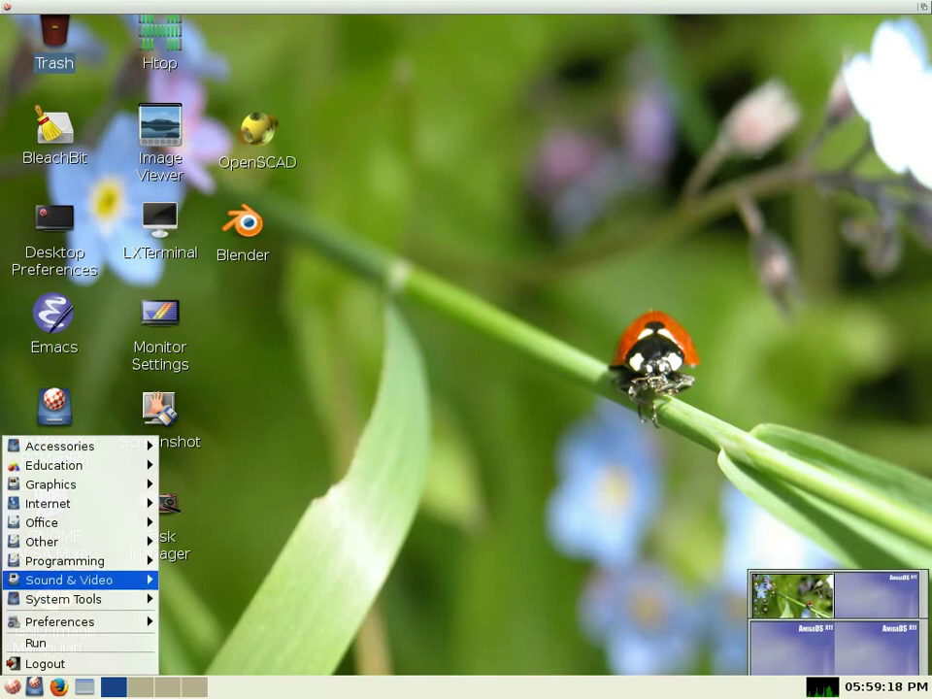
mouse_move(48, 503)
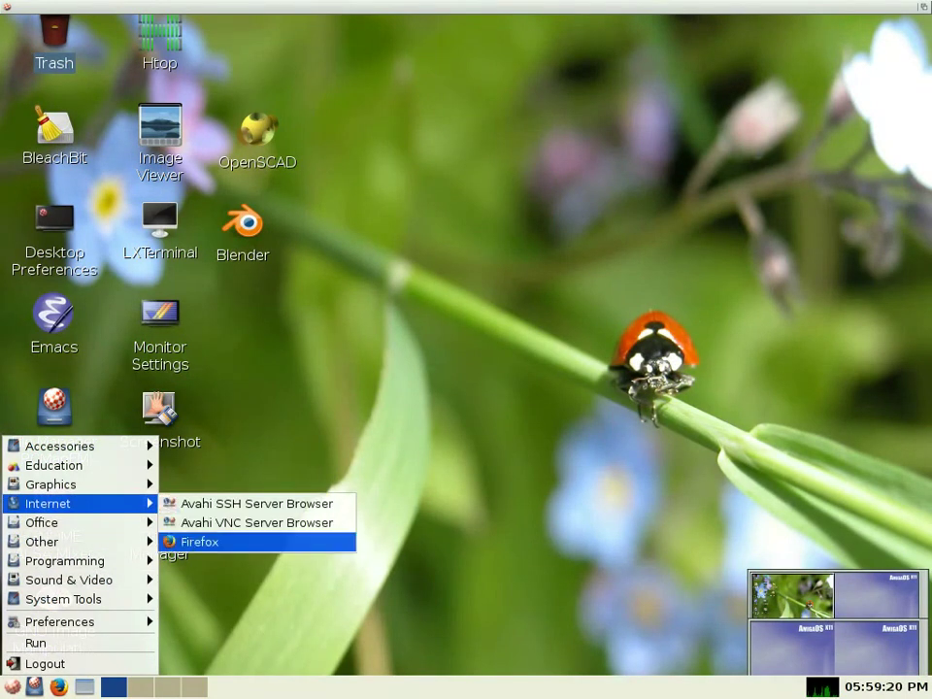
left_click(200, 541)
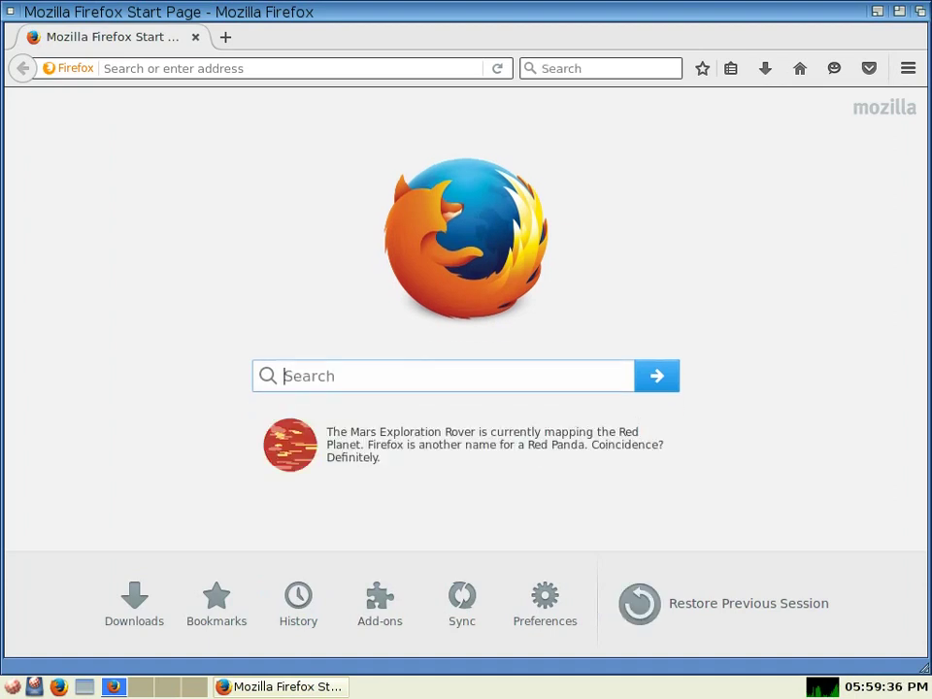
left_click(10, 11)
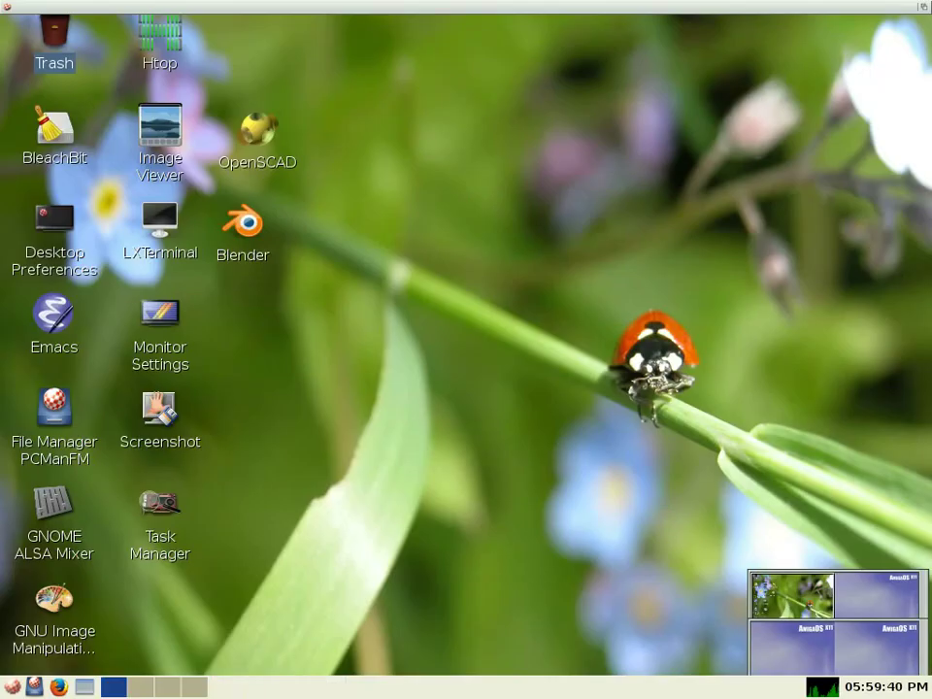
Launch the LibreOffice start center from the Office applications, view it, and exit LibreOffice
left_click(12, 687)
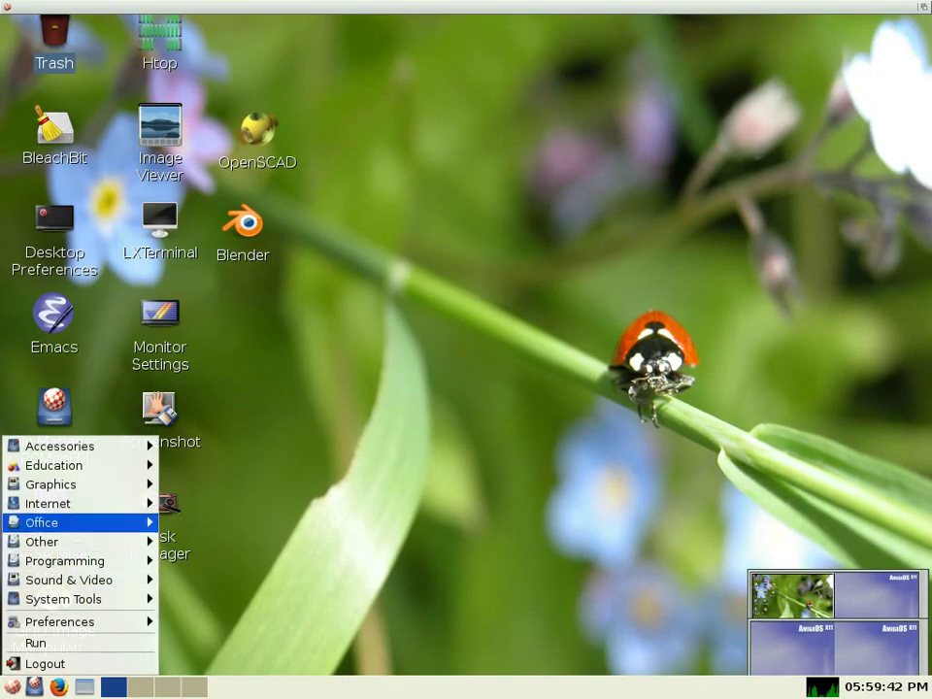
key("Right")
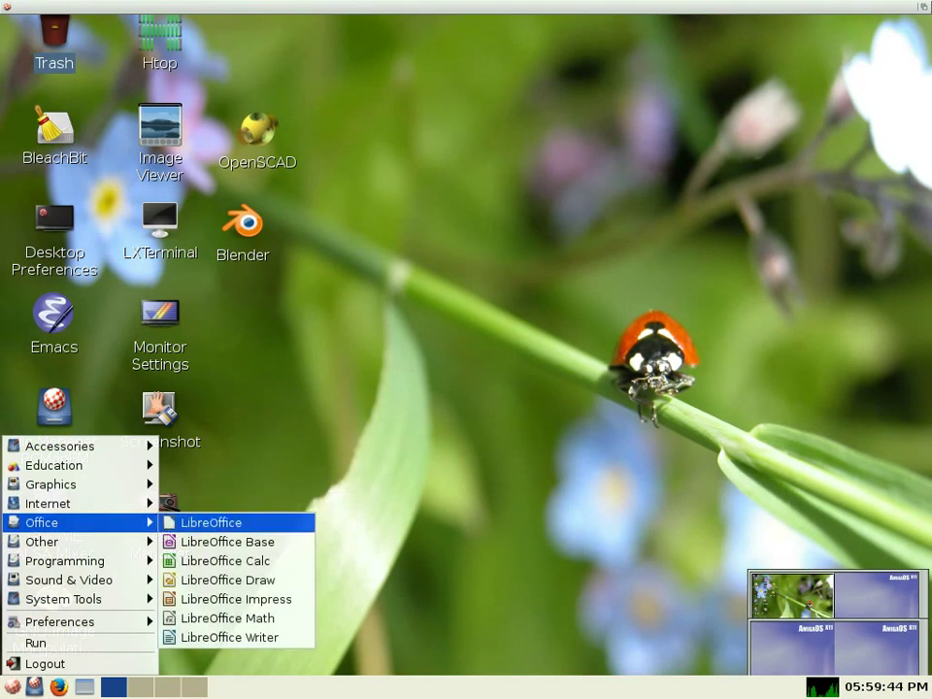
key("Return")
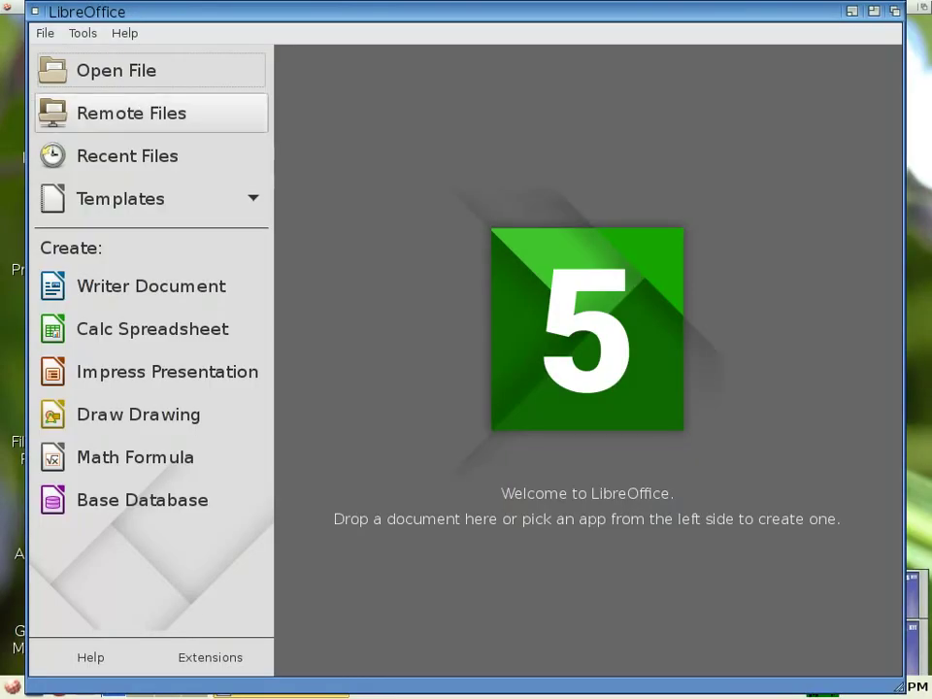
left_click(45, 33)
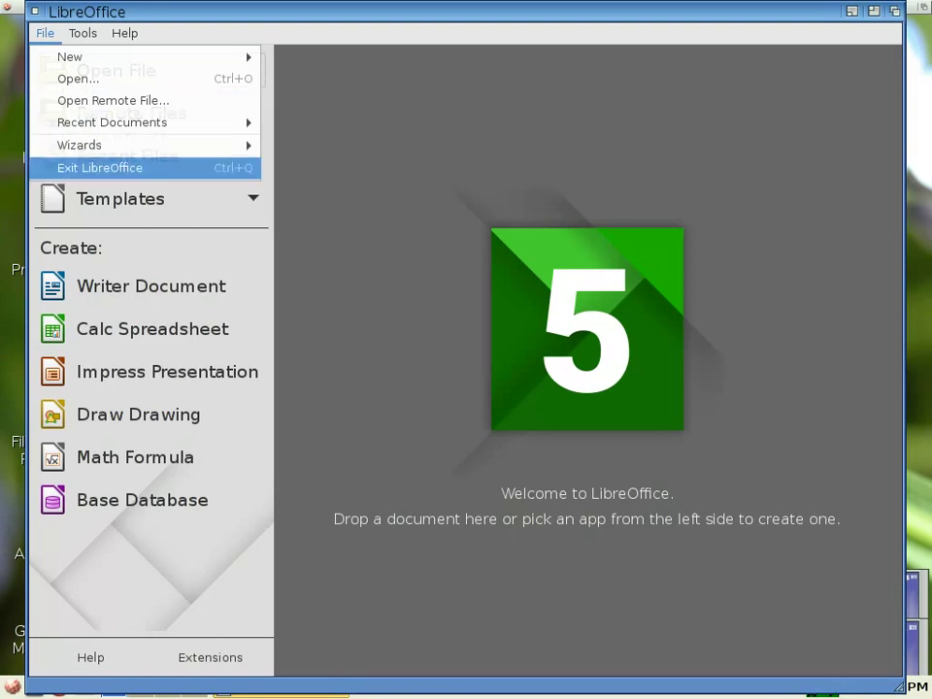
left_click(100, 168)
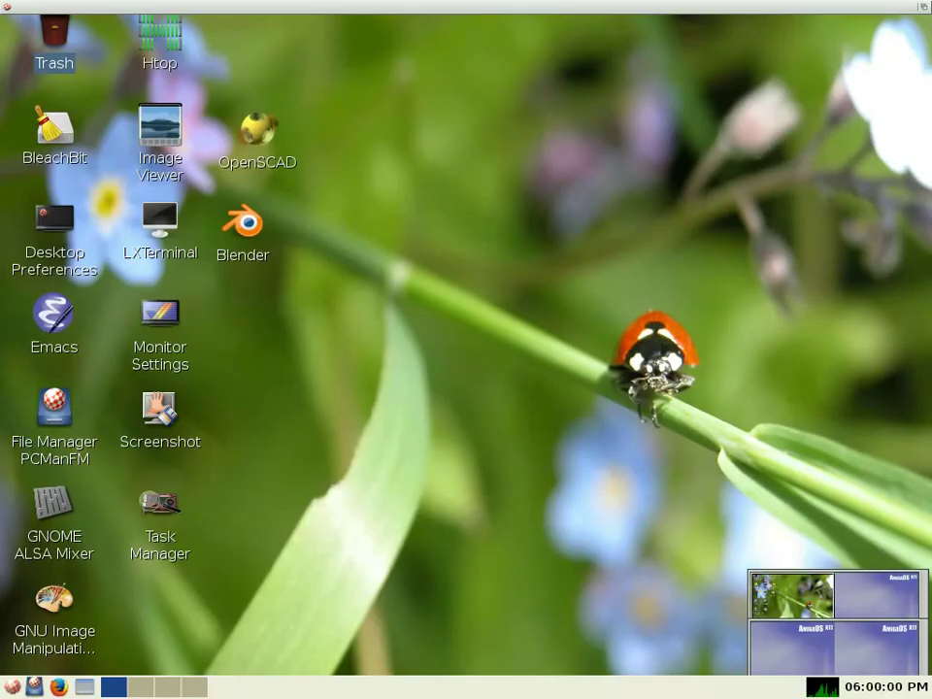
Try to launch Grub Customizer from the System Tools applications
left_click(13, 687)
key("Up")
key("Up")
key("Up")
key("Up")
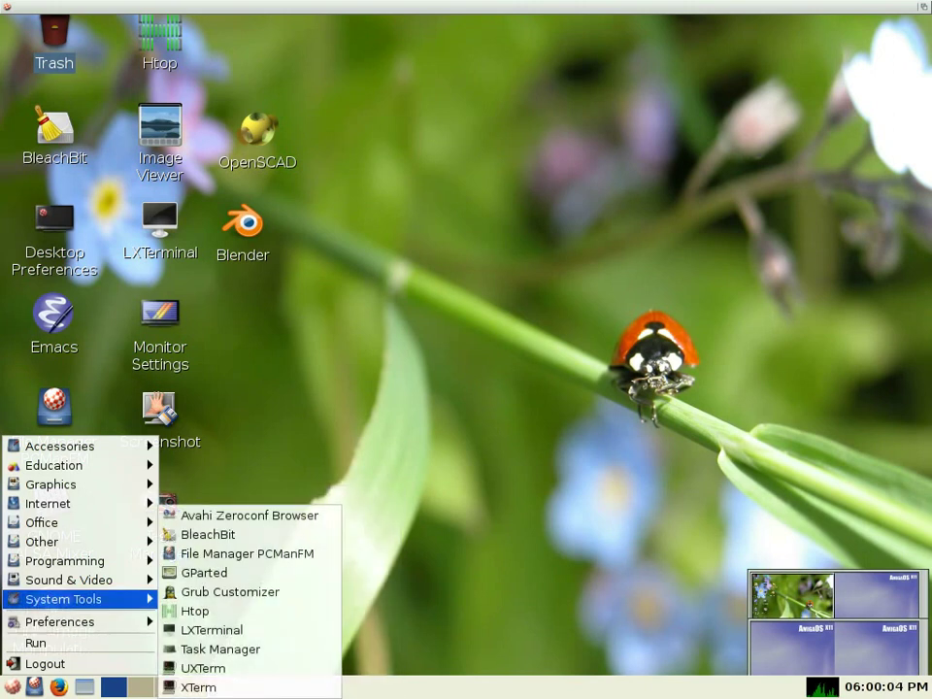
key("Right")
key("Down")
key("Down")
key("Down")
key("Down")
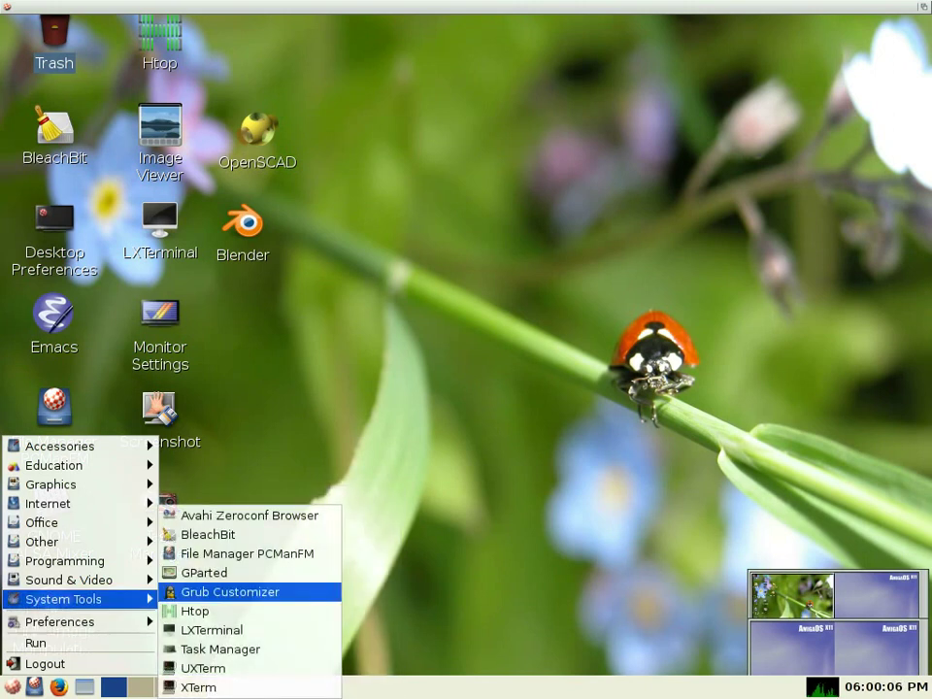
key("Return")
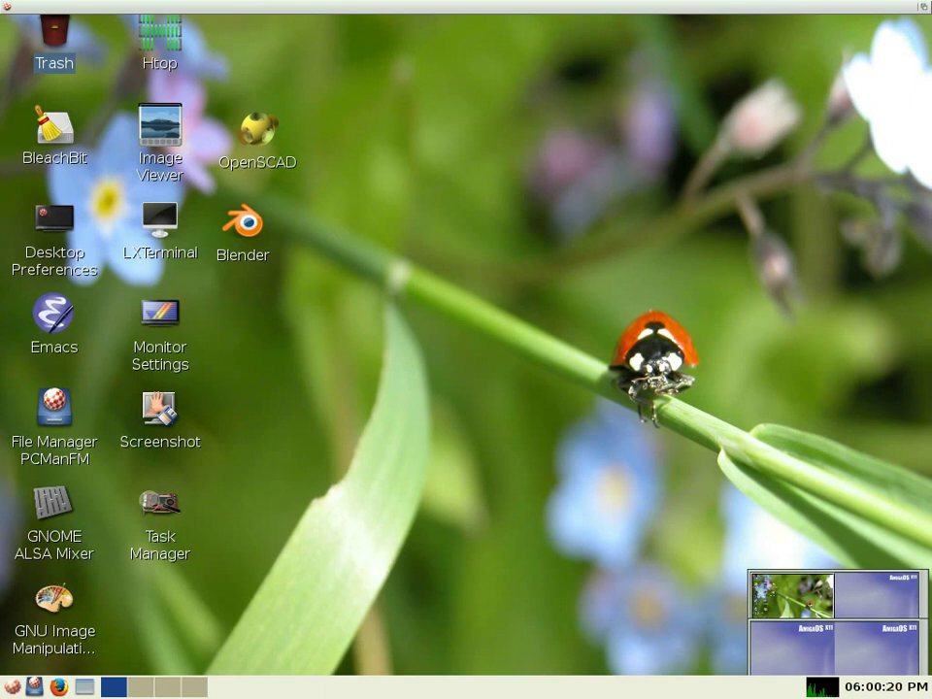
Try to launch GParted from the System Tools applications
left_click(11, 686)
mouse_move(64, 599)
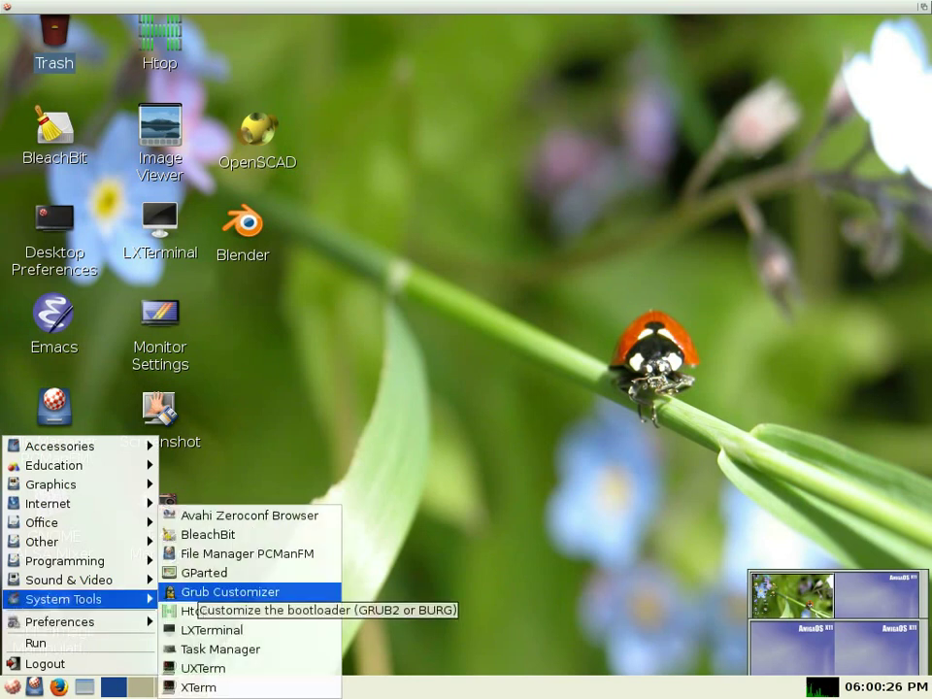
left_click(204, 573)
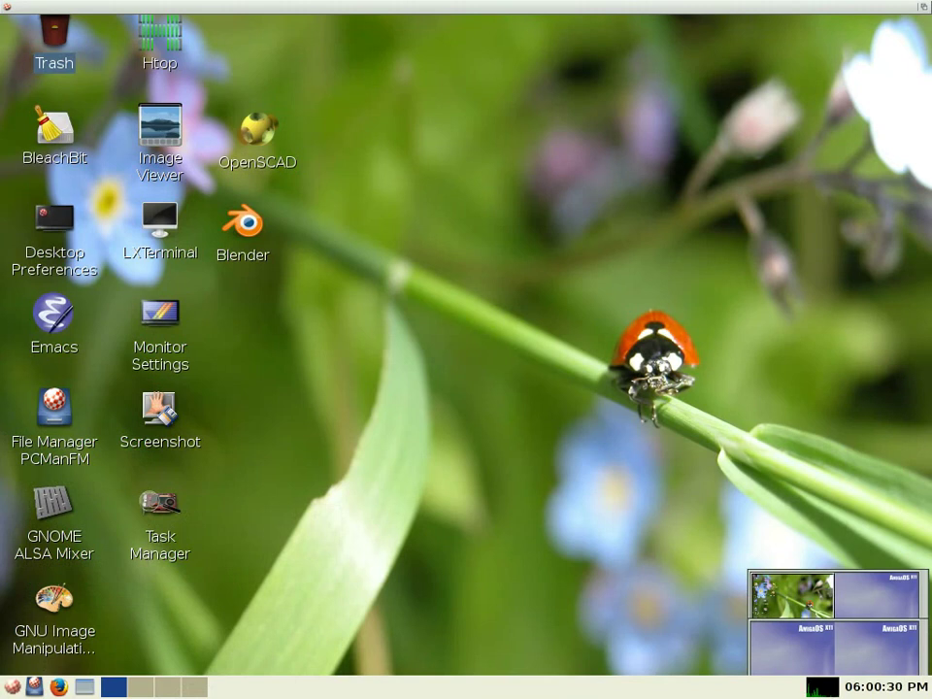
Open LXTerminal, run sudo grub-customizer, and enter the account password to start Grub Customizer as root
left_click(160, 223)
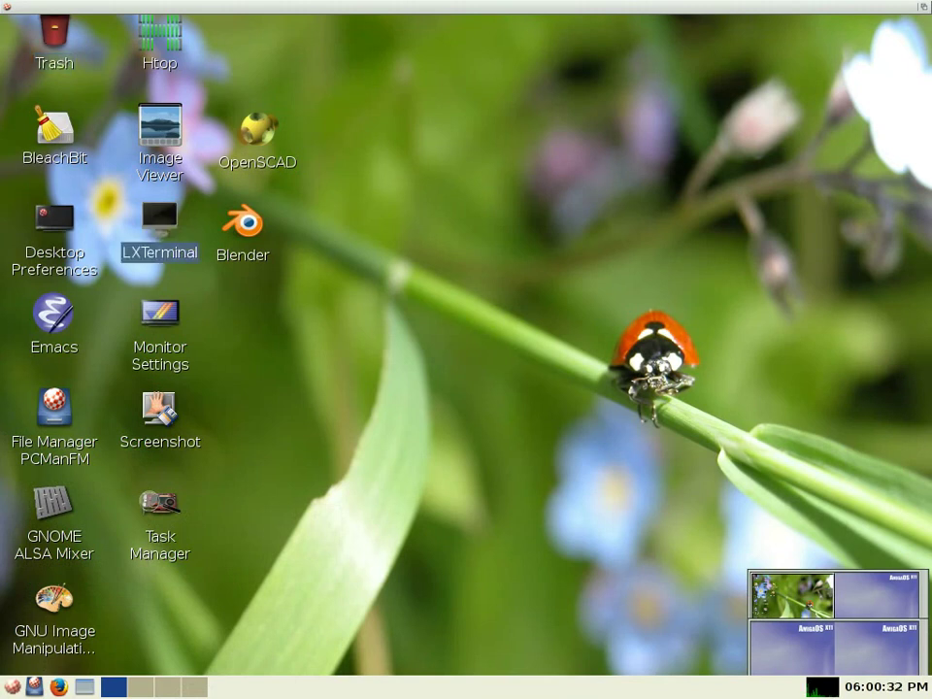
key("Return")
type("sudo gr")
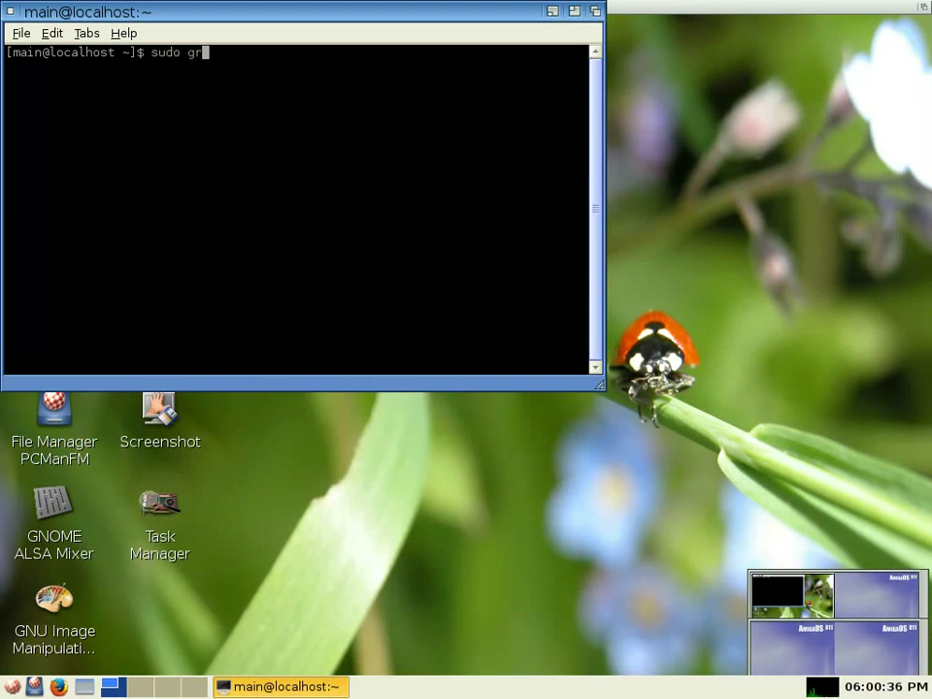
type("ub")
type("-custo")
type("mizer")
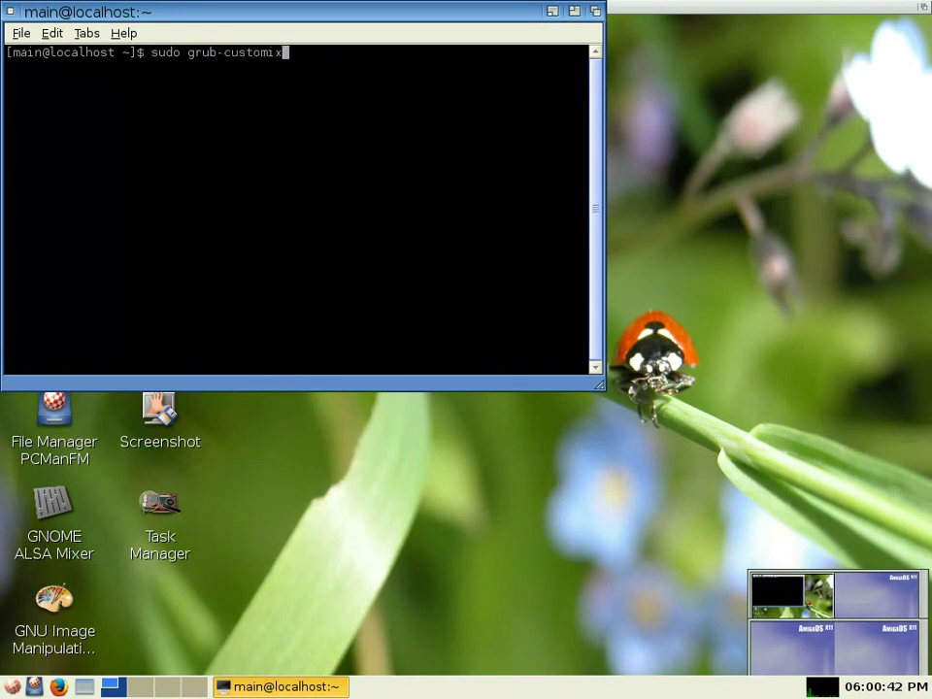
key("BackSpace")
key("BackSpace")
key("BackSpace")
type("zer")
key("Return")
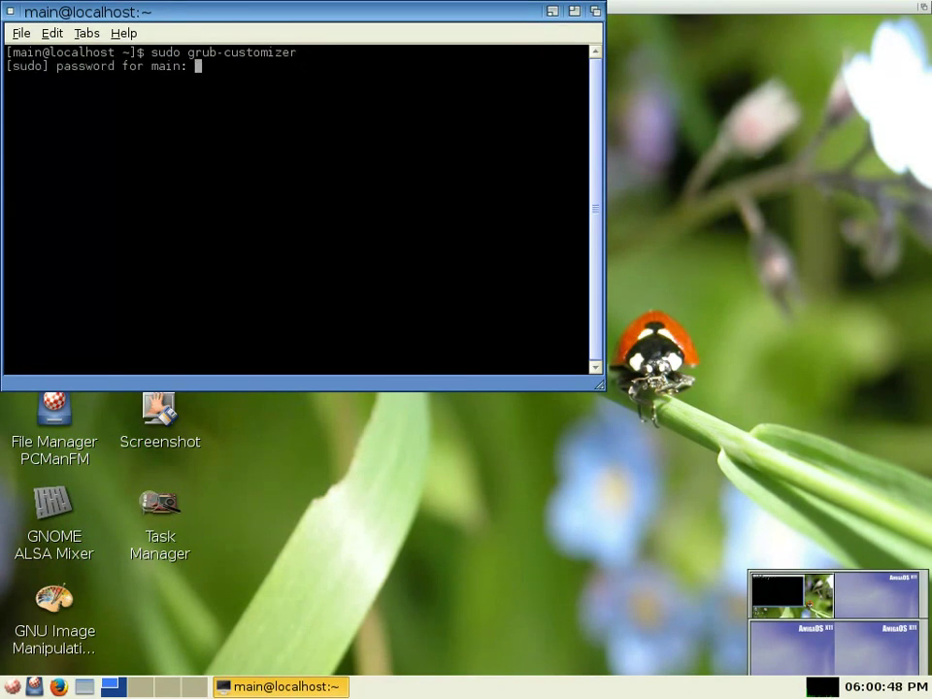
key("Return")
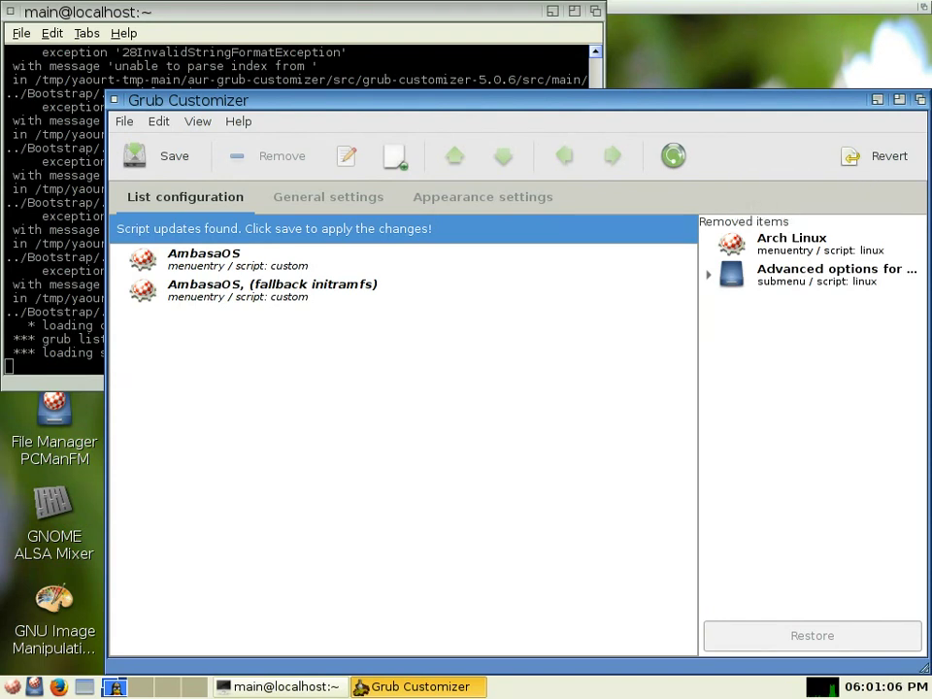
Inspect the removed Arch Linux and Advanced options boot entries in Grub Customizer
left_click(791, 245)
right_click(792, 249)
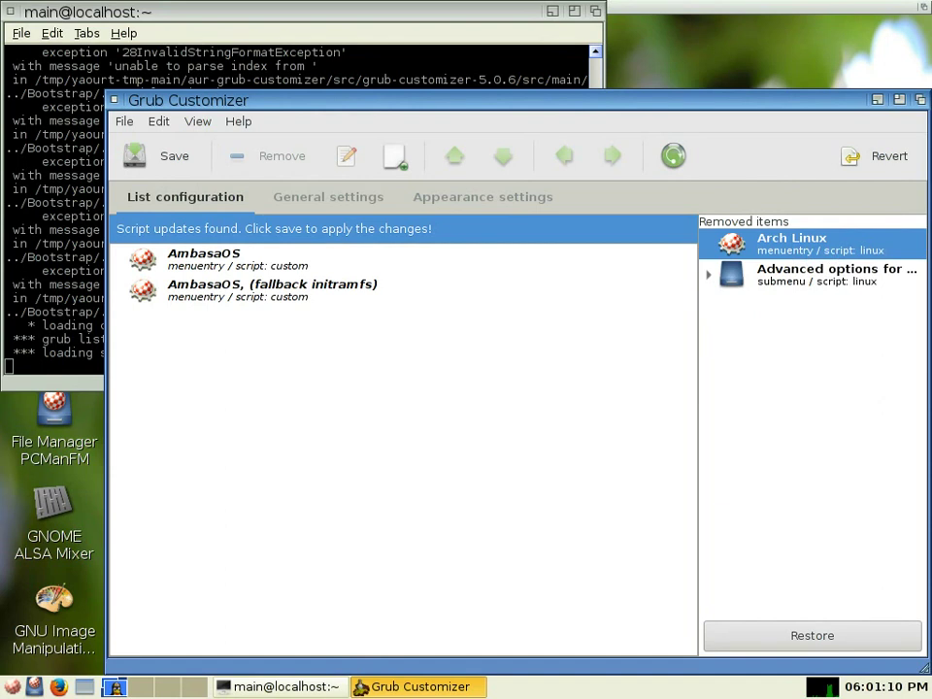
left_click(813, 274)
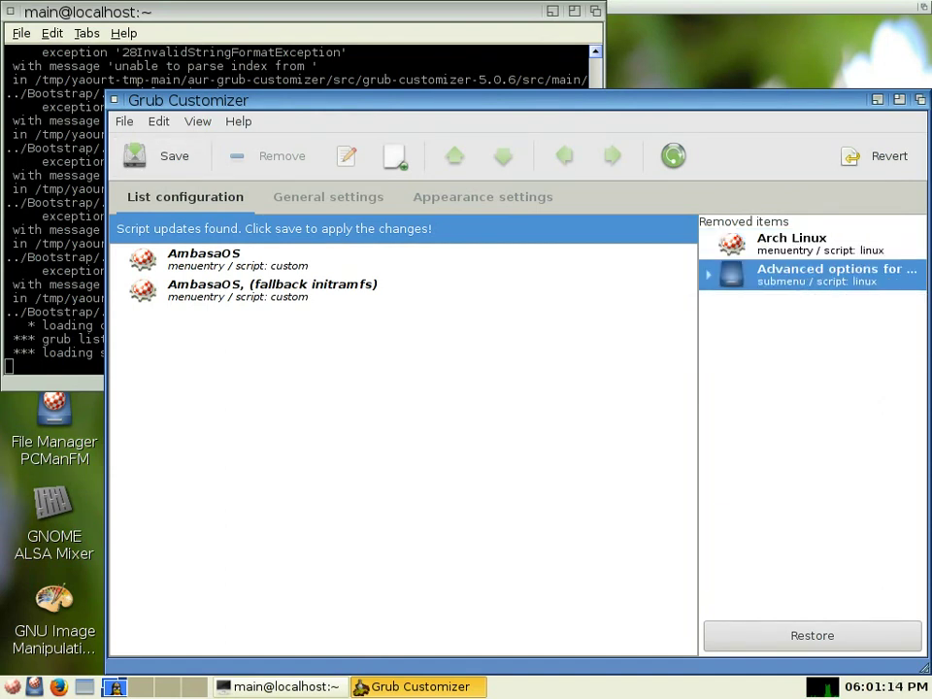
Quit Grub Customizer, choosing to update the saved boot configuration
left_click(124, 121)
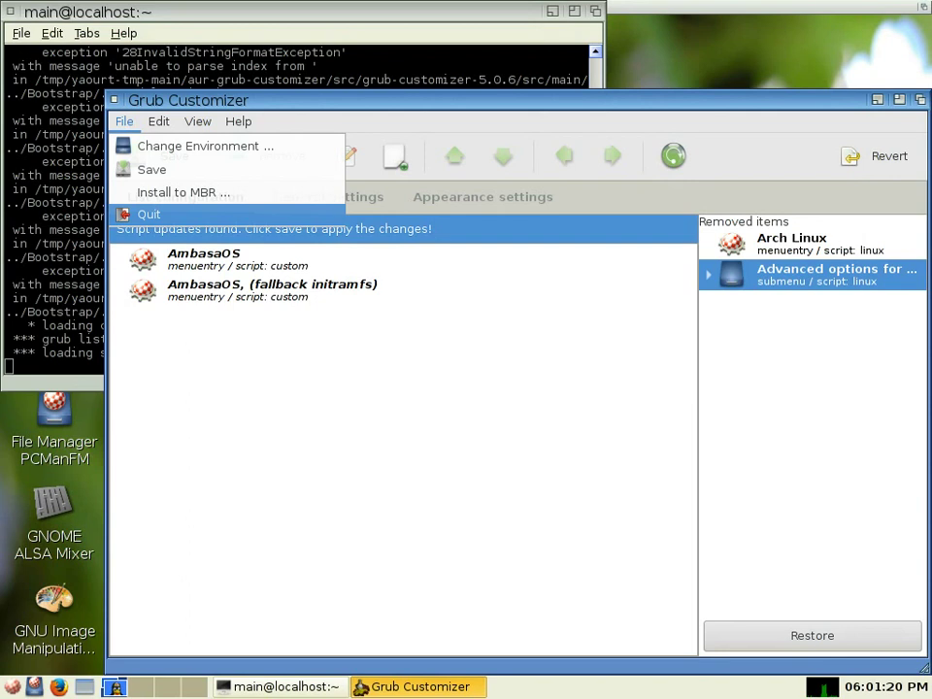
key("Return")
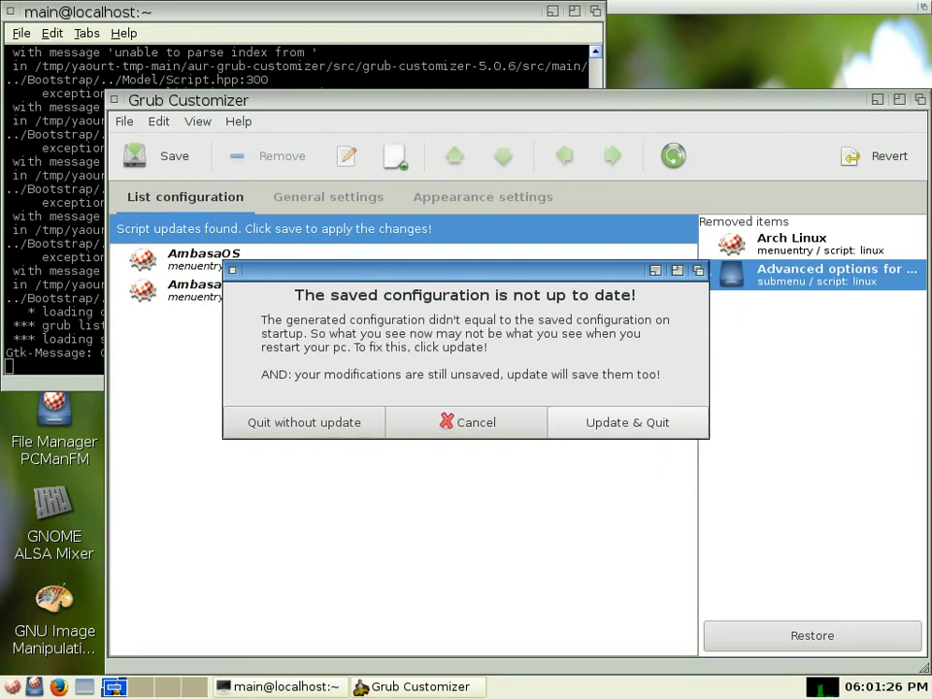
left_click(627, 422)
key("Return")
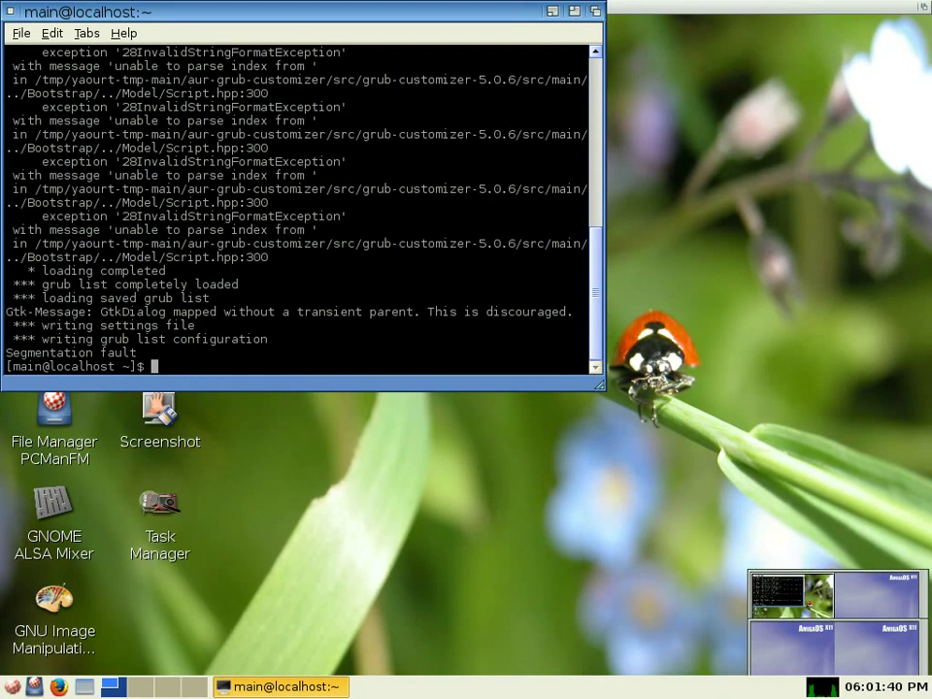
Start GParted as root with sudo gparted, view the partitions of /dev/sda, and close it
type("sudo gparted")
key("Return")
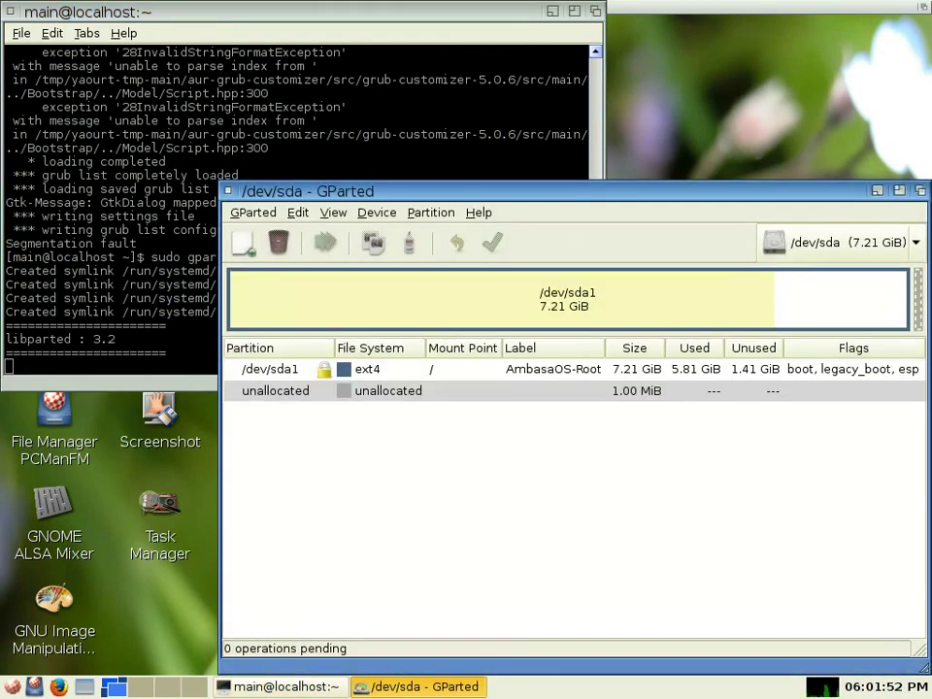
left_click(228, 191)
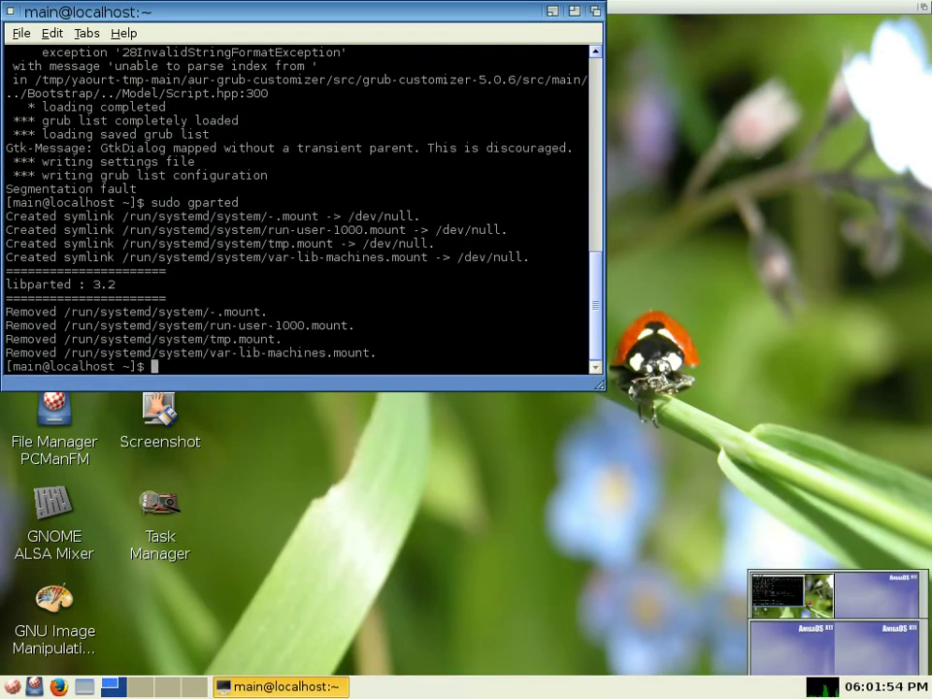
Shut down the computer from the terminal with sudo poweroff
type("sudo poweroff")
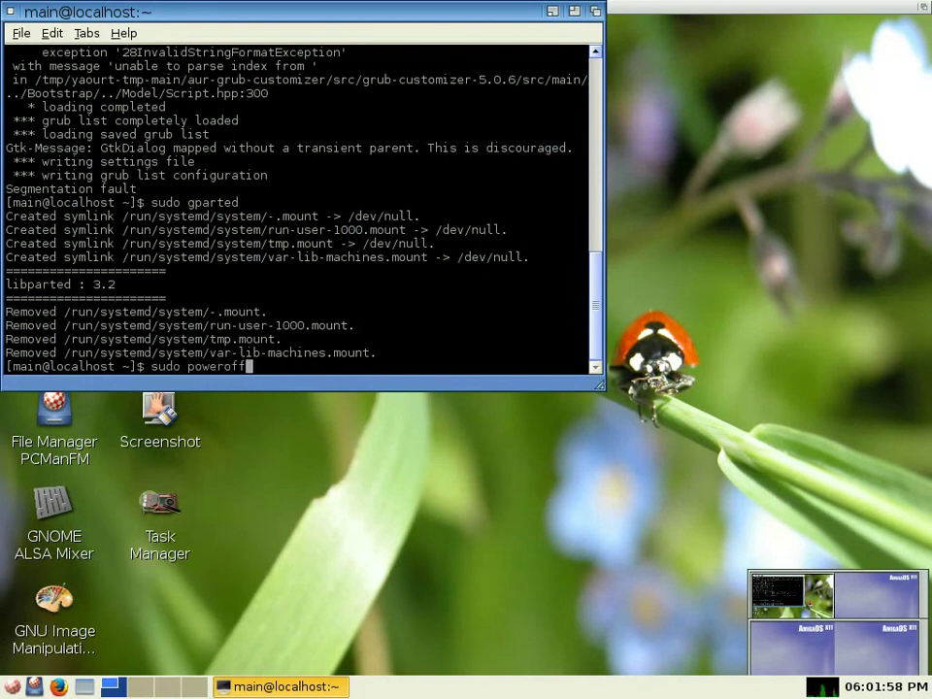